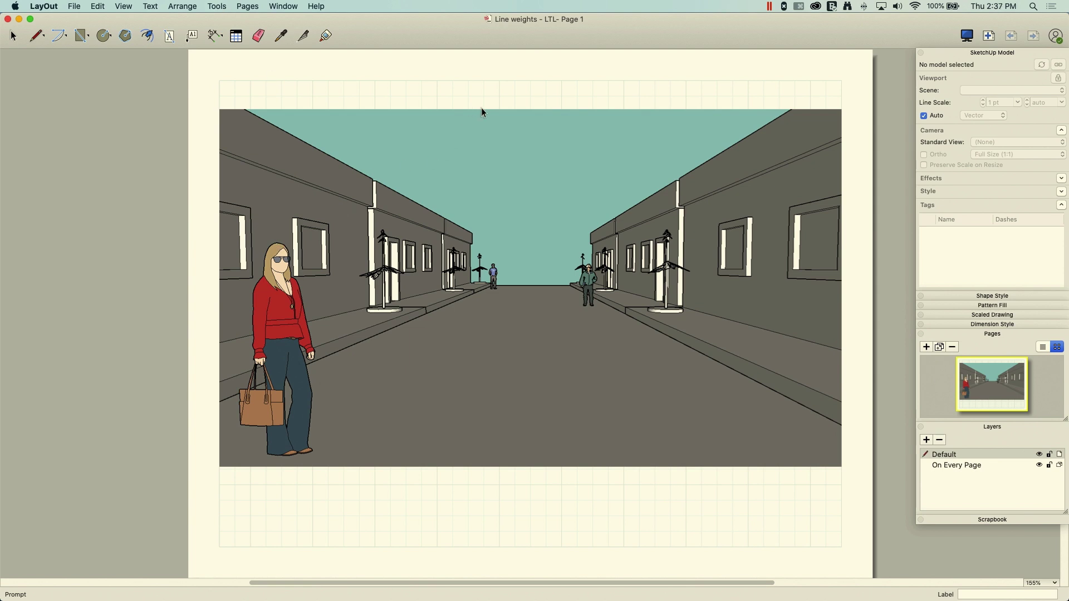
click(326, 132)
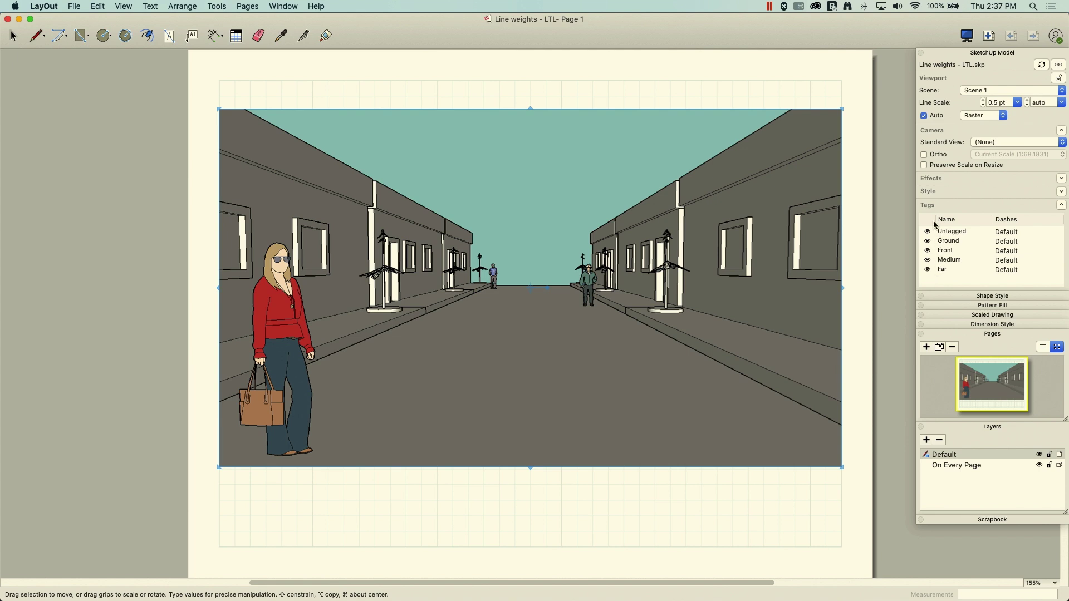
click(927, 270)
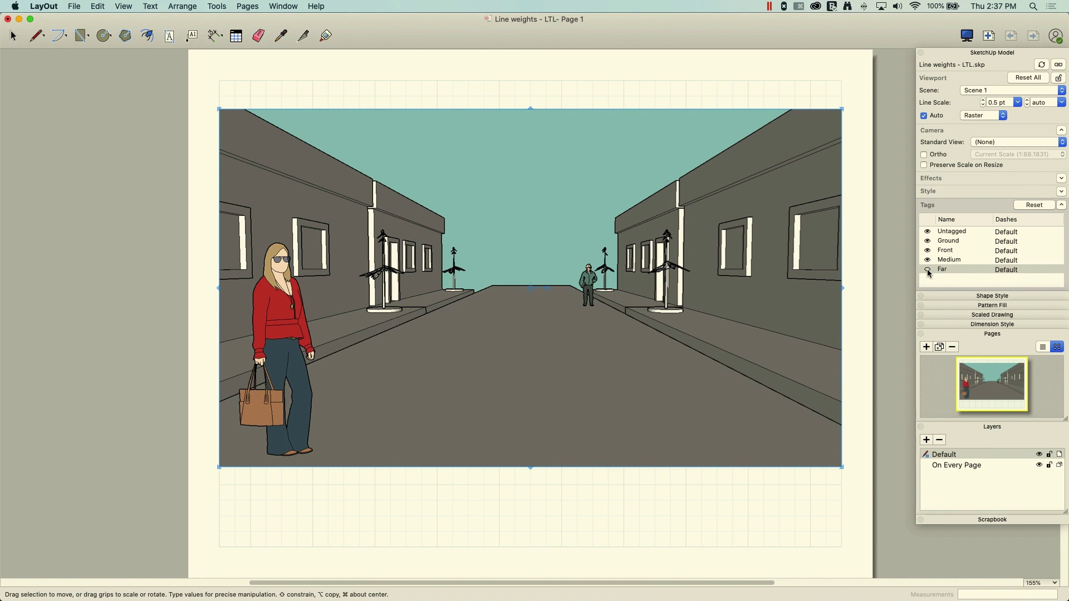
click(927, 270)
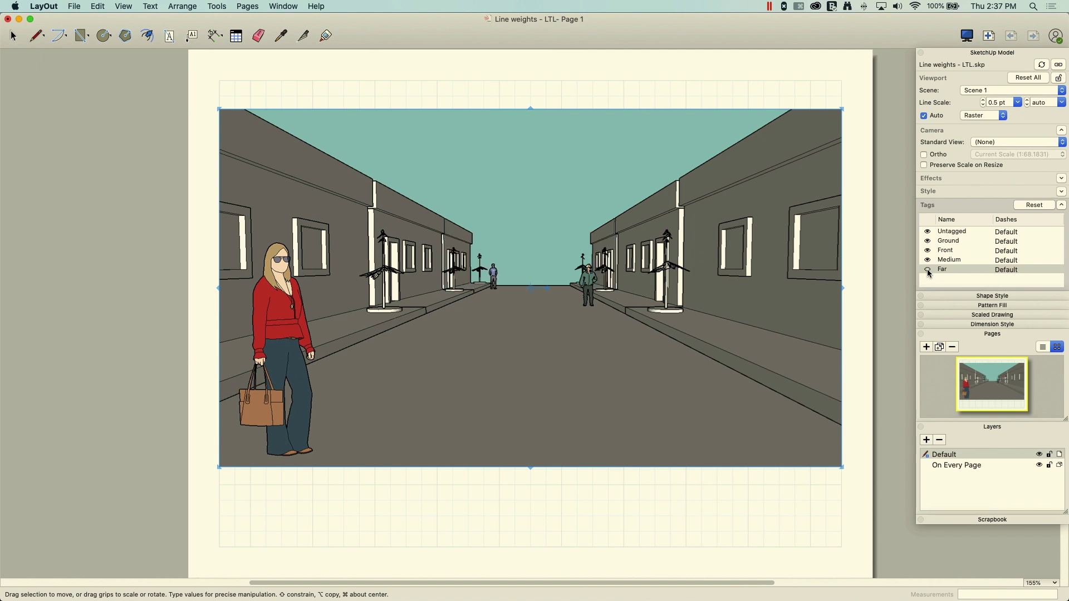
click(928, 270)
click(927, 270)
click(927, 270)
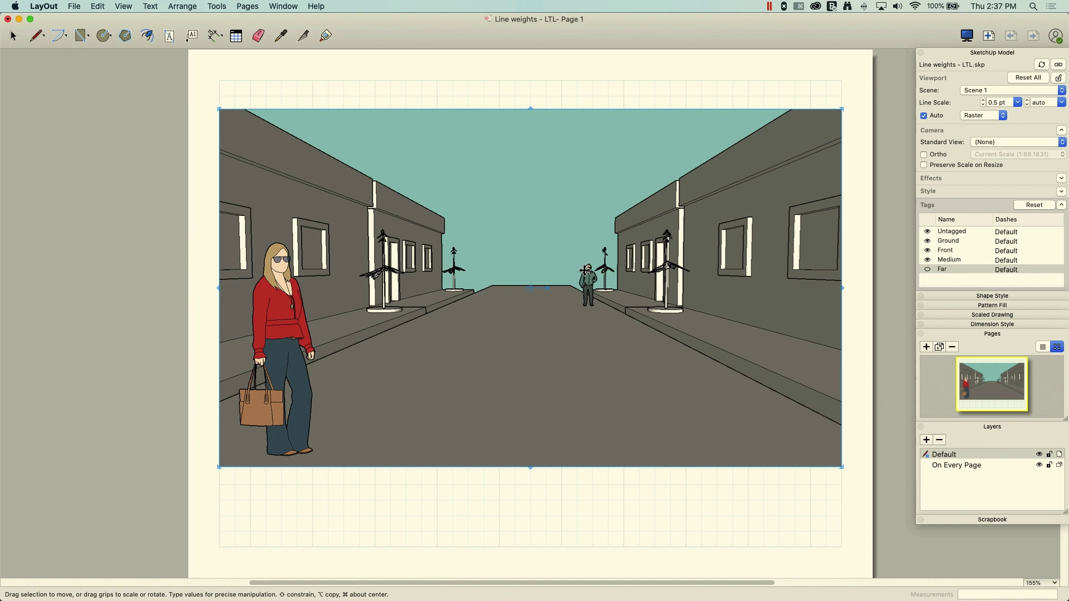
click(928, 260)
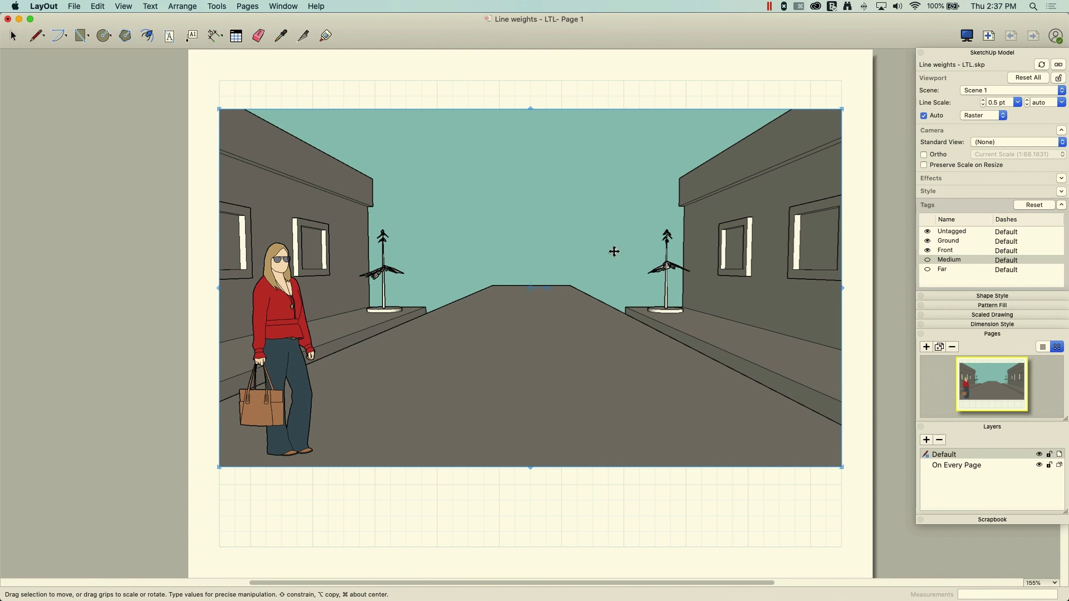
click(927, 252)
click(927, 242)
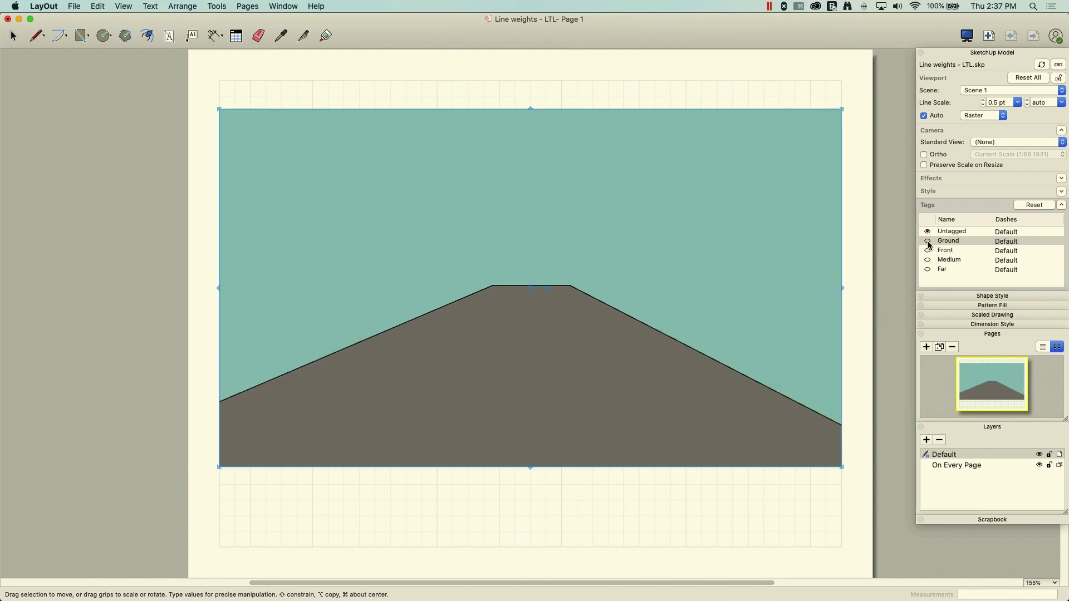
click(927, 241)
click(928, 251)
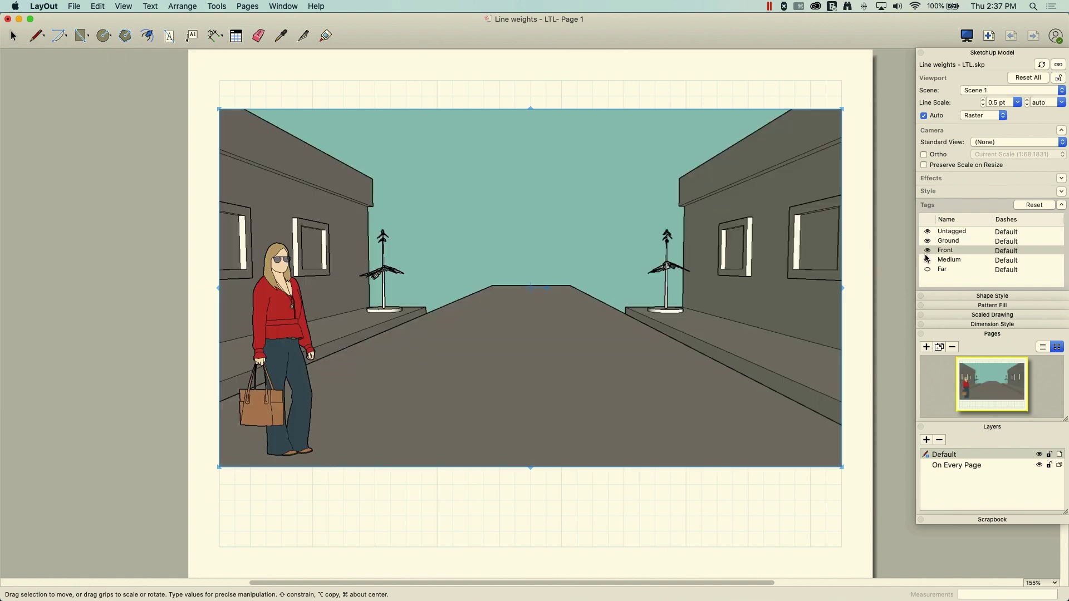
click(928, 260)
click(928, 270)
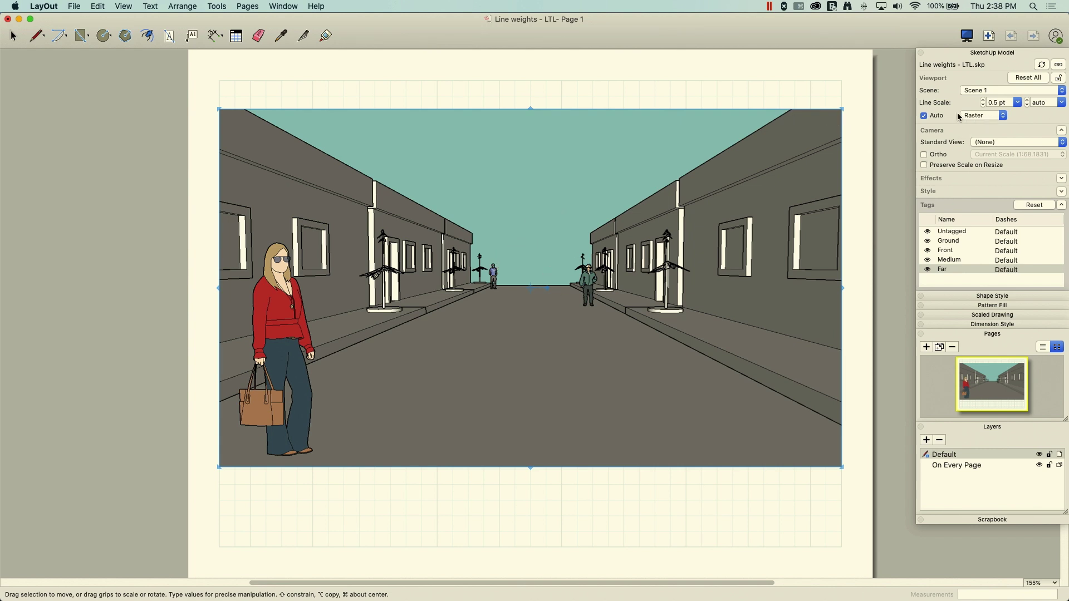
- Switch the street-scene viewport from Raster to Vector rendering and accept the warning
click(979, 116)
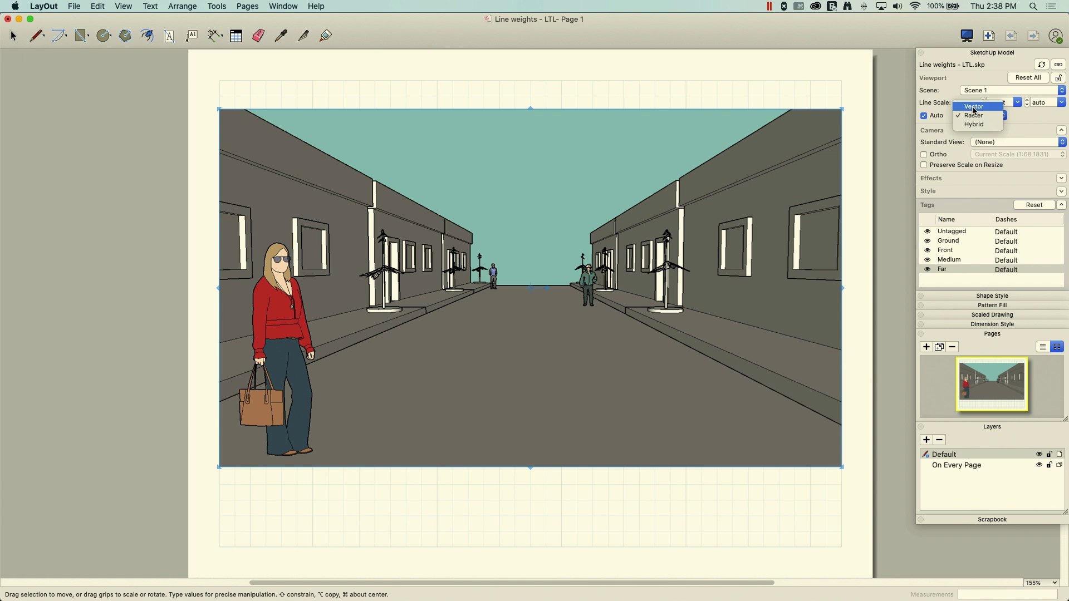
click(974, 107)
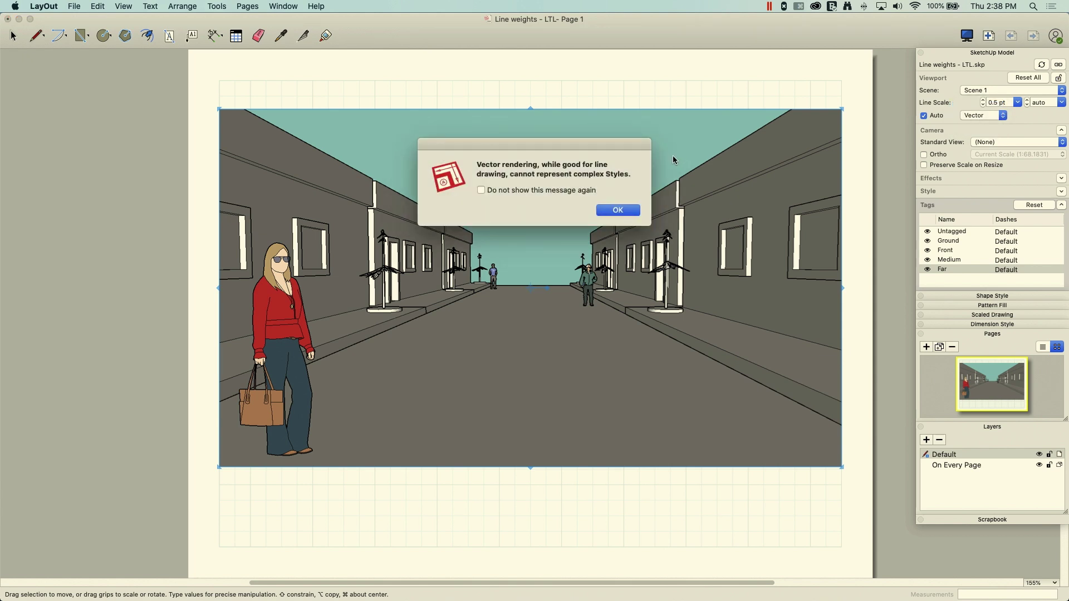
click(624, 212)
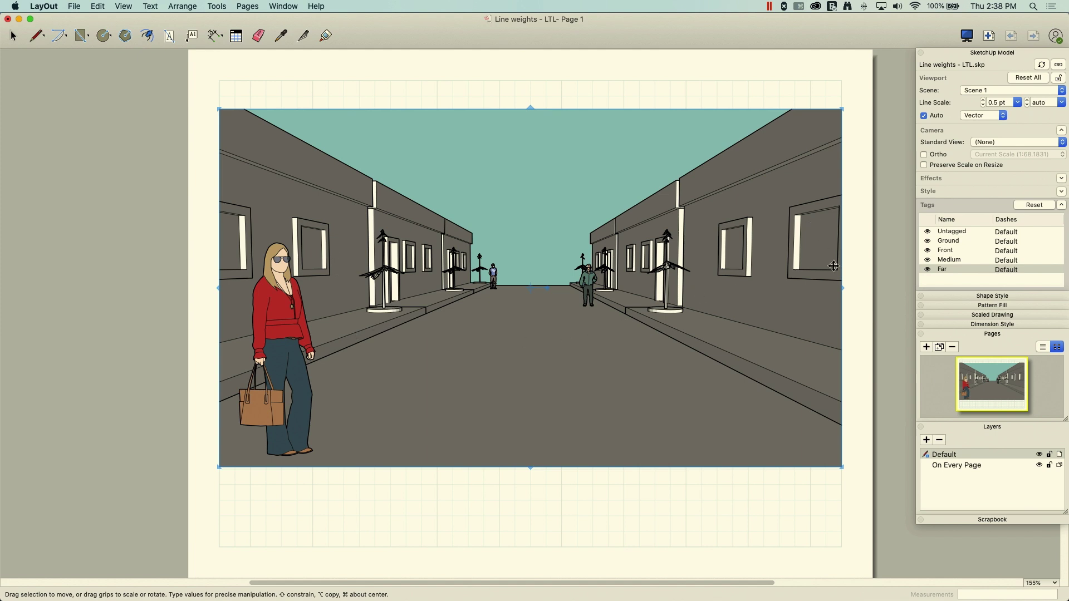
- Give the Front tag a dashed line pattern instead of Default
click(1006, 254)
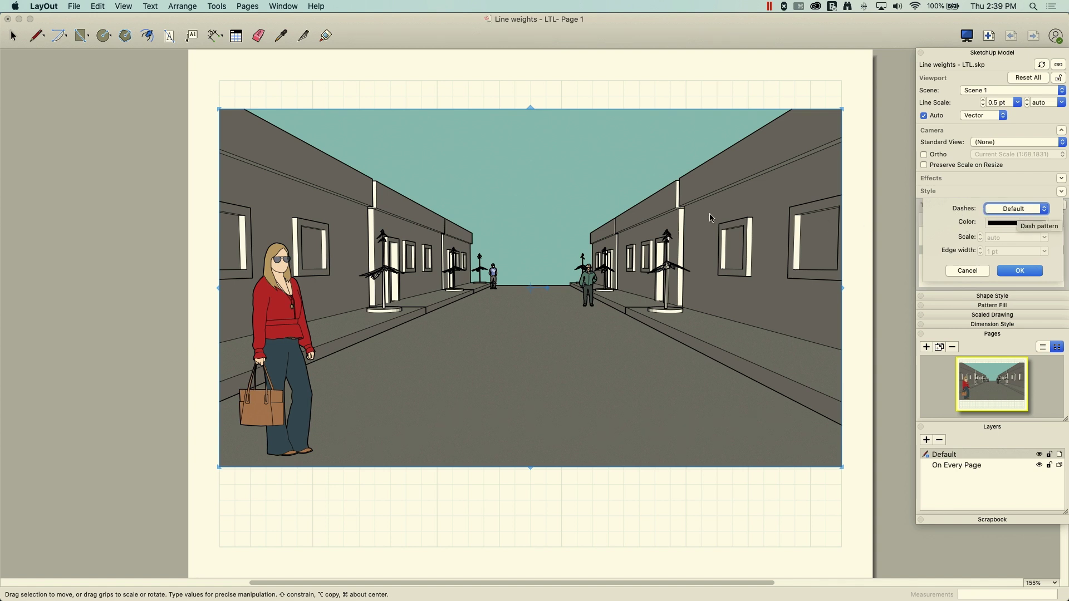
click(1014, 210)
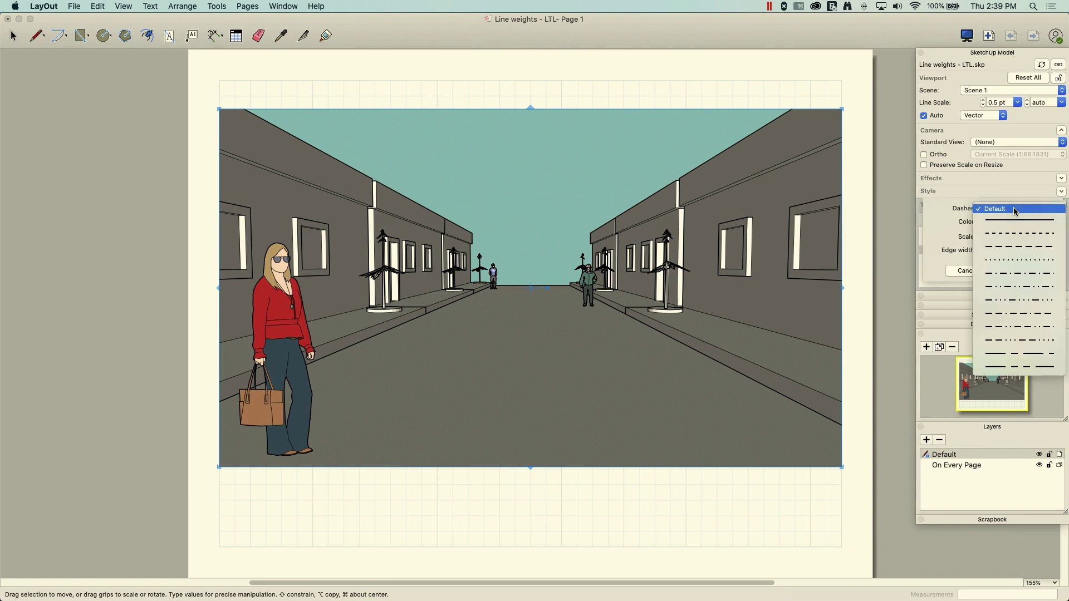
click(998, 234)
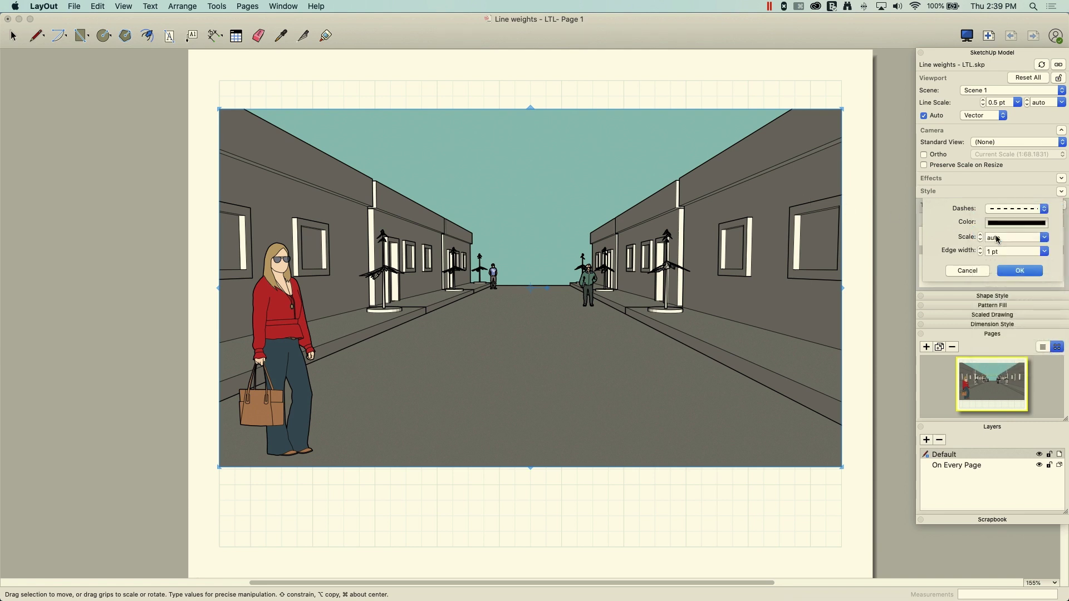
click(1013, 273)
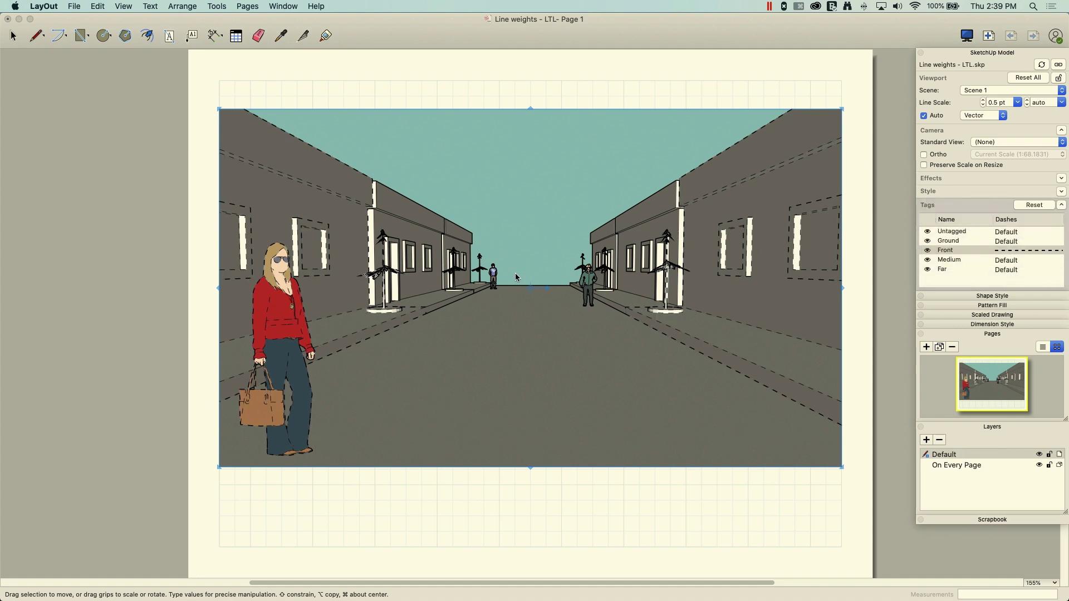
click(1013, 252)
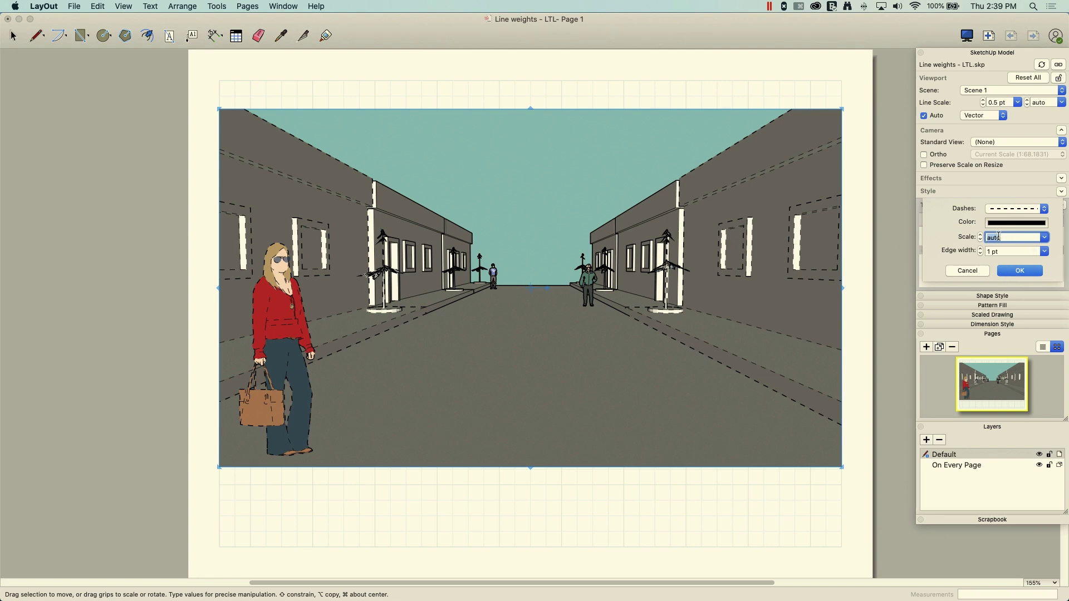
- Set the Front tag's dash scale to 1 x, then lengthen it to 4 x
click(1045, 238)
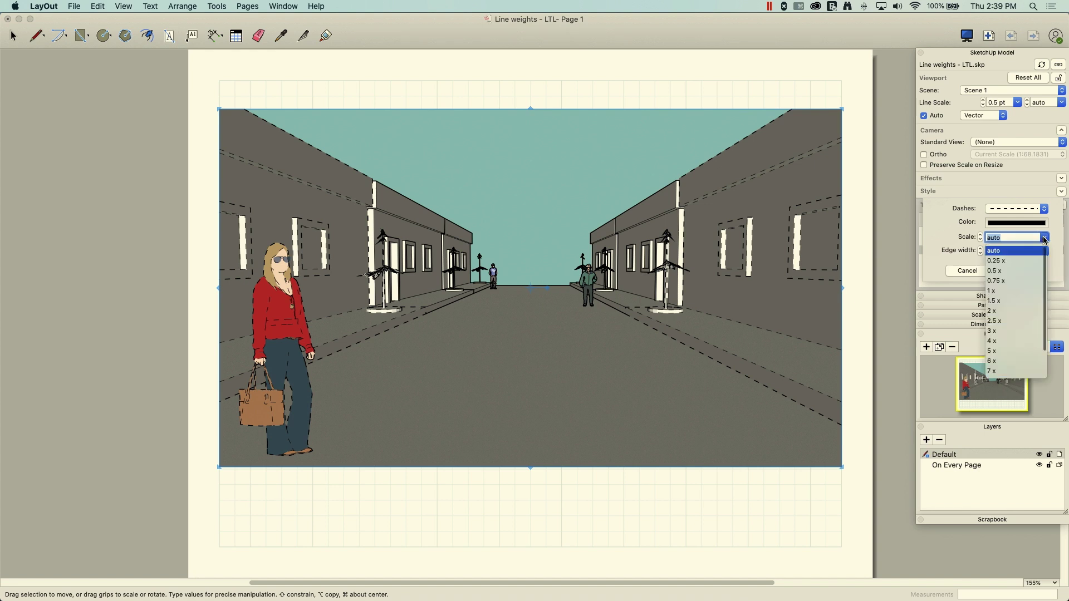
click(993, 291)
click(1018, 272)
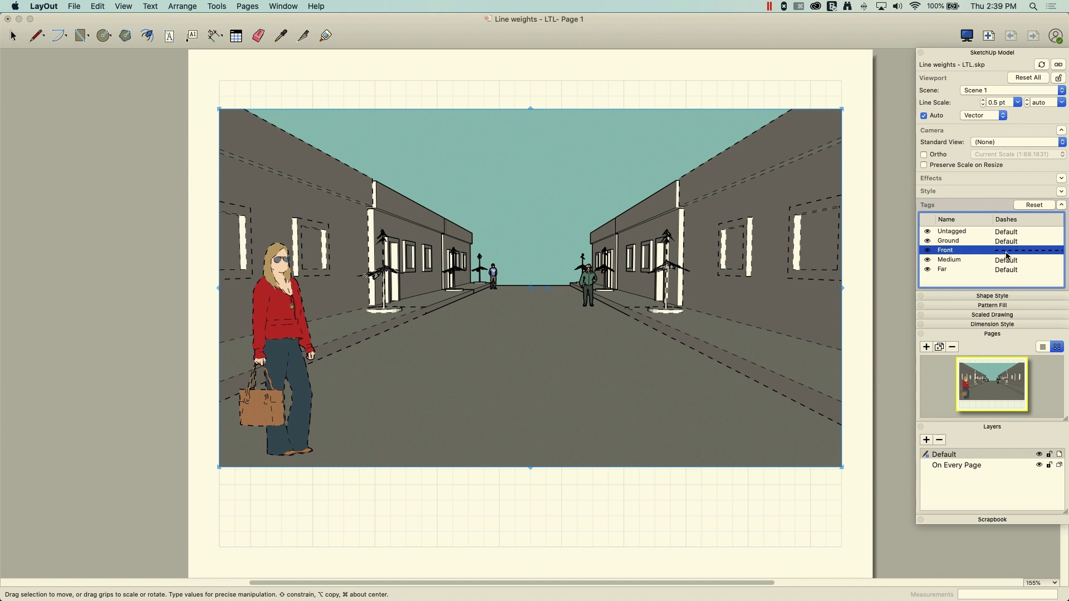
click(1005, 251)
click(1044, 237)
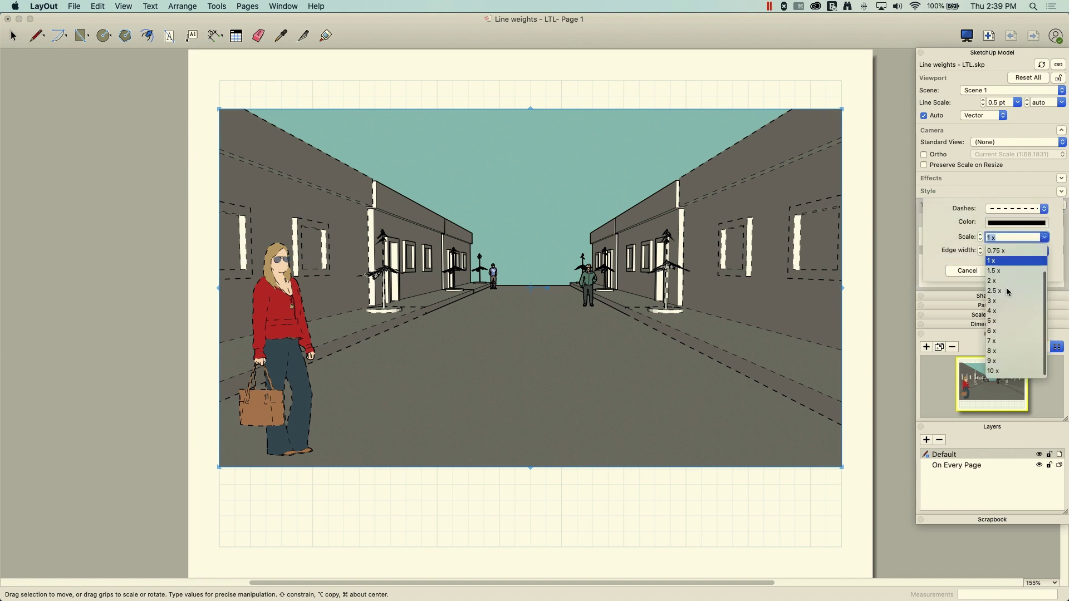
click(992, 310)
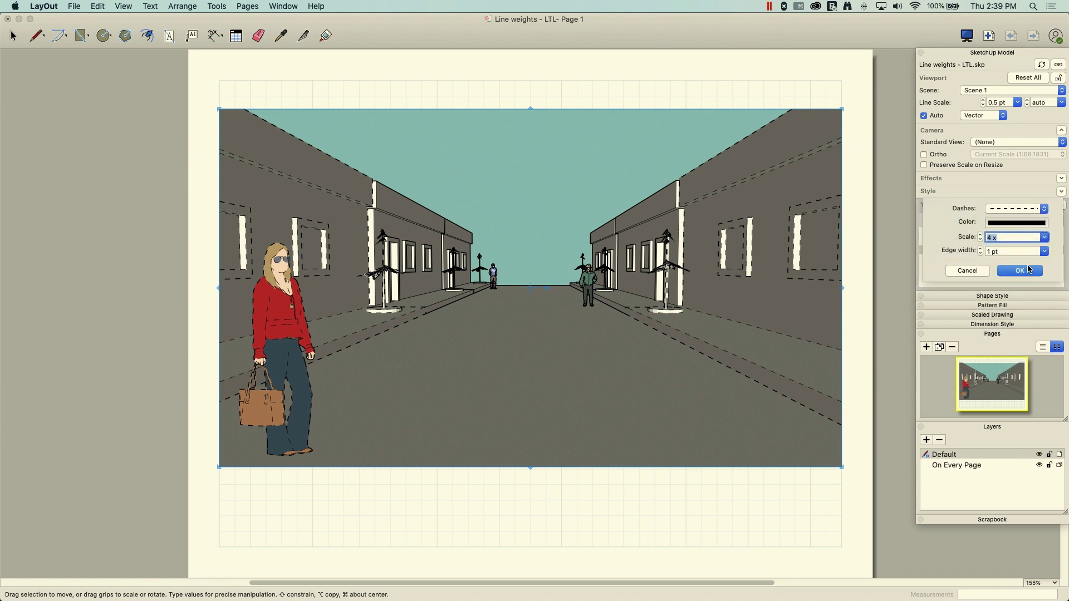
click(1022, 271)
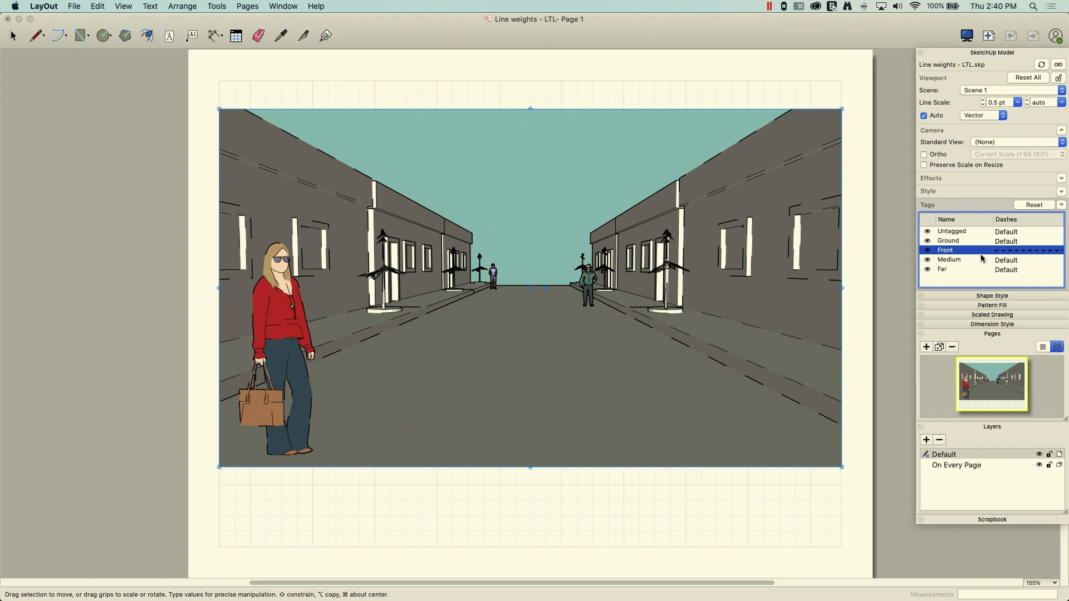
click(1007, 252)
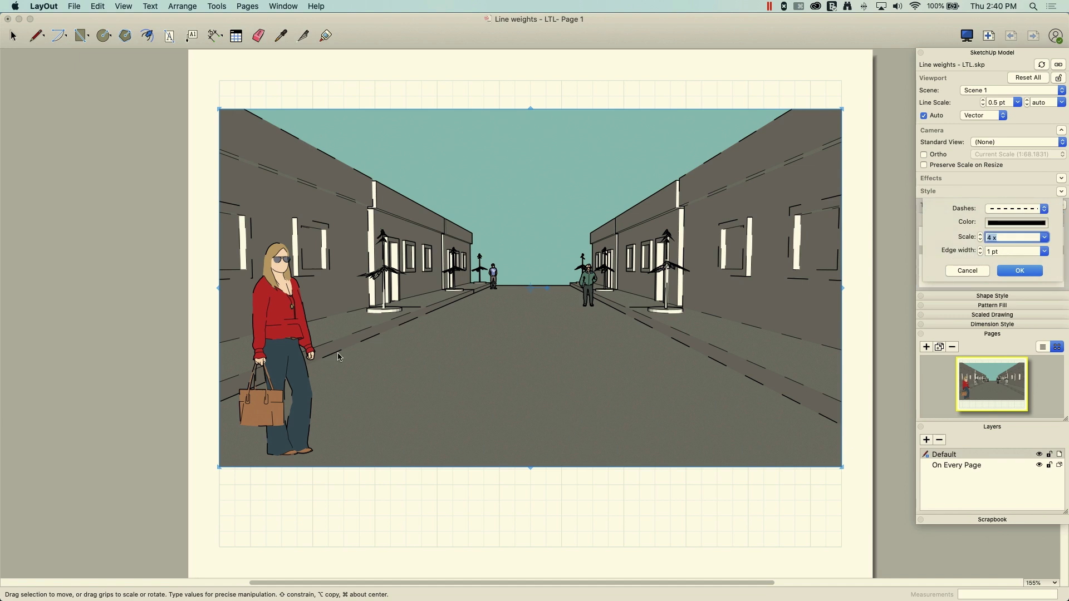
- Switch the Front tag back to a solid line pattern
click(1036, 209)
click(1017, 202)
click(1027, 273)
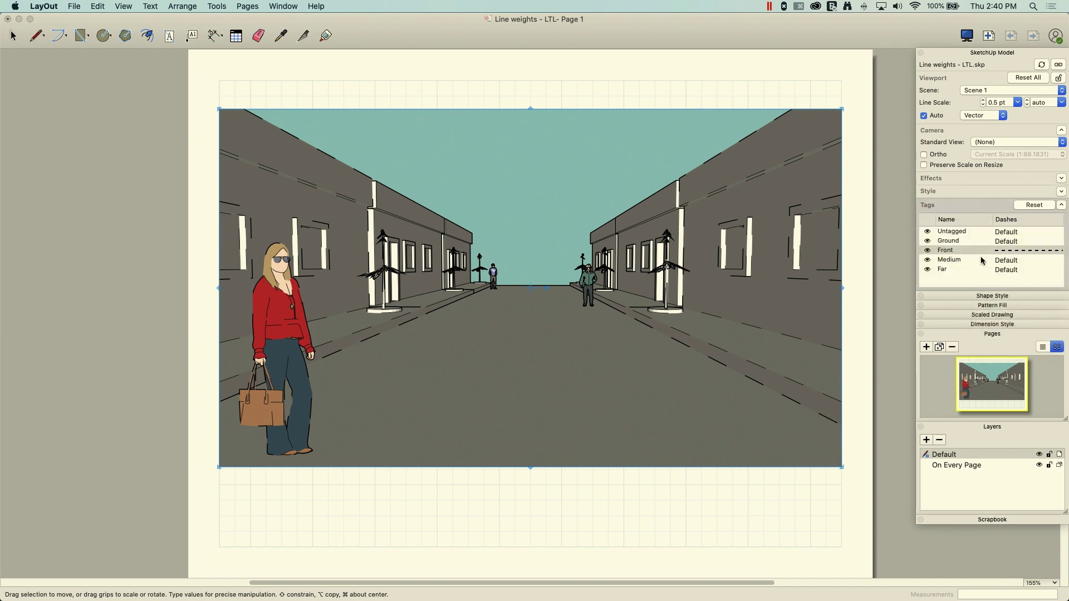
- Set the Front tag's line scale to 10 x
click(1017, 252)
click(1044, 238)
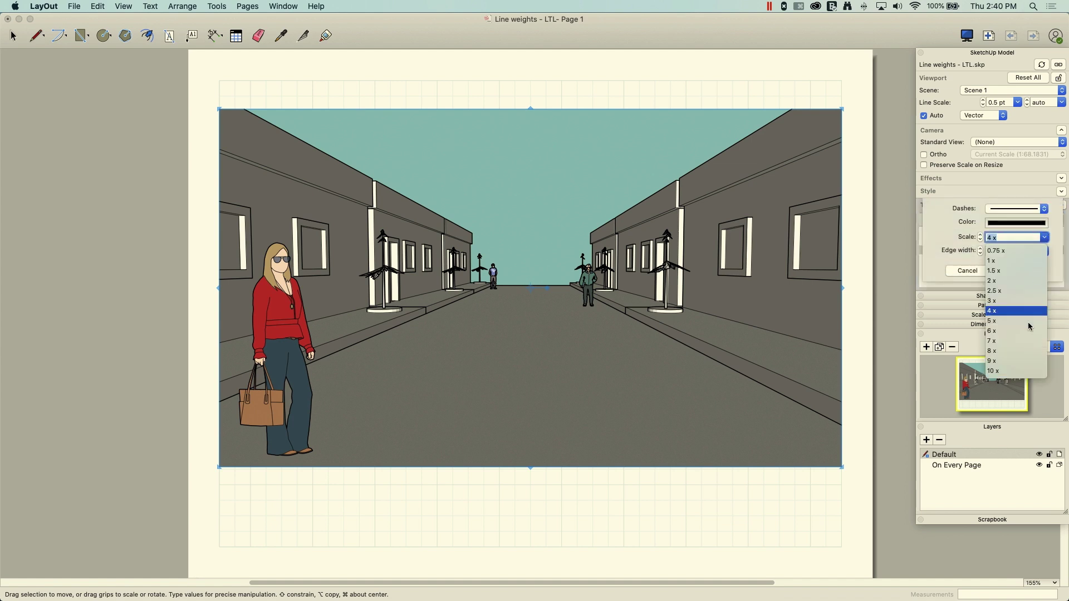
click(1002, 372)
click(1015, 272)
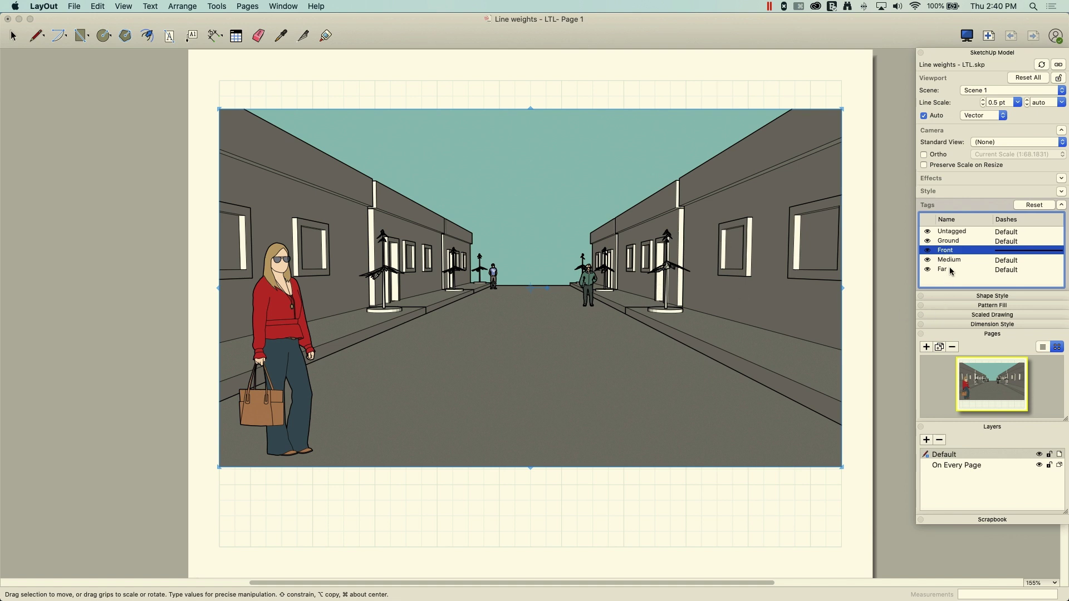
- Give the Medium tag a solid line pattern
double_click(1006, 261)
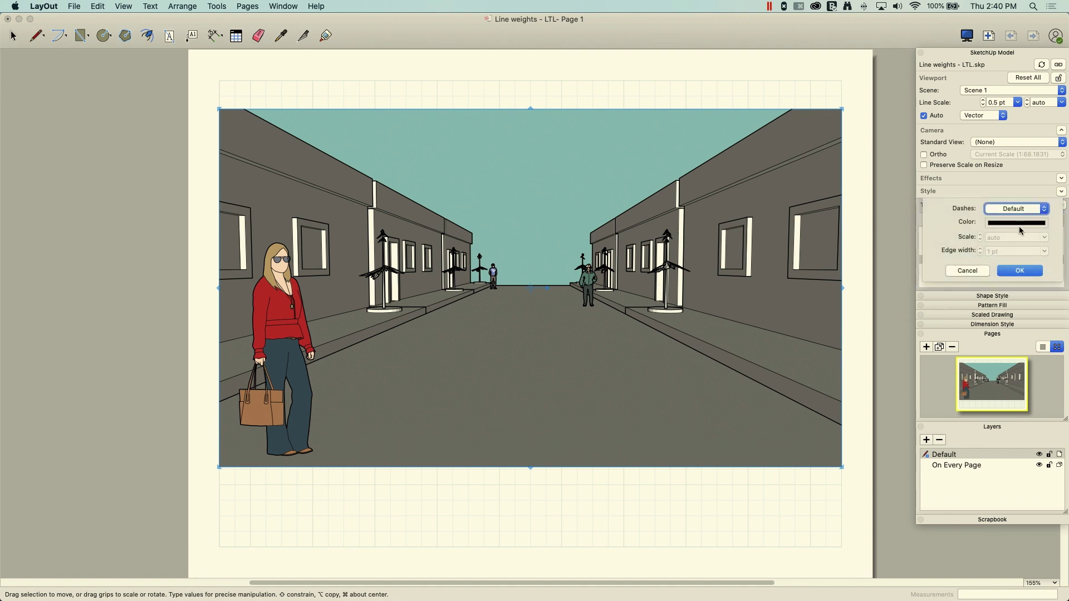
click(1014, 209)
click(1016, 231)
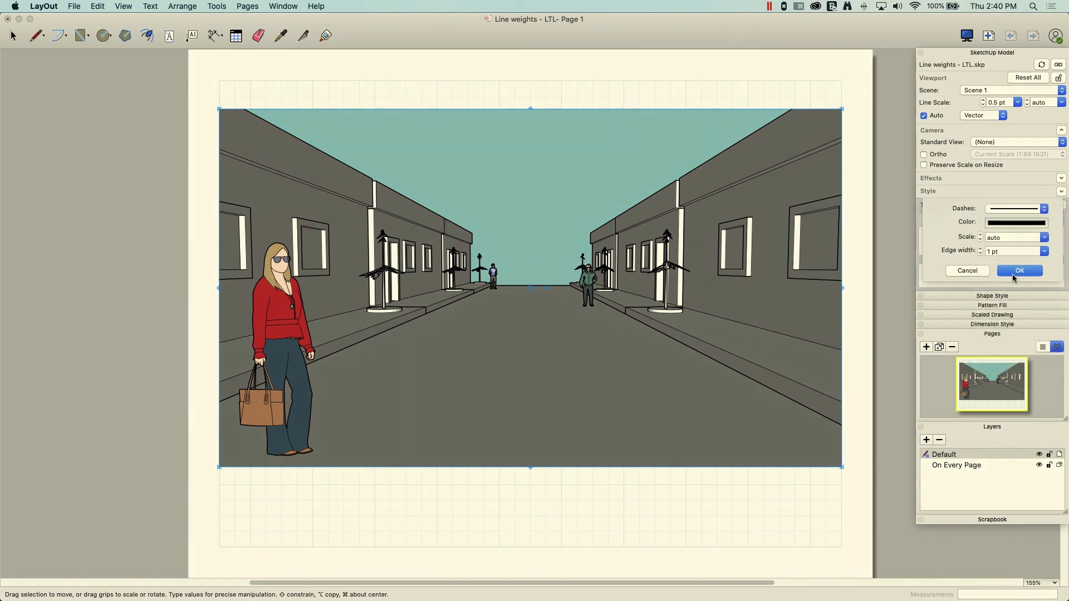
click(1016, 271)
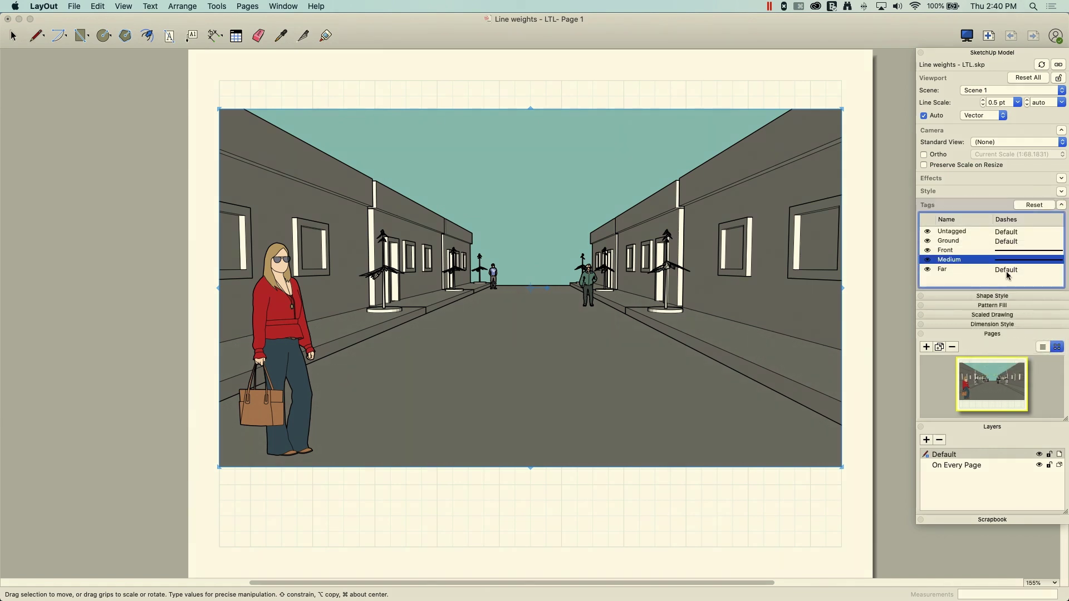
- Give the Far tag a solid line pattern
double_click(1007, 269)
click(1012, 210)
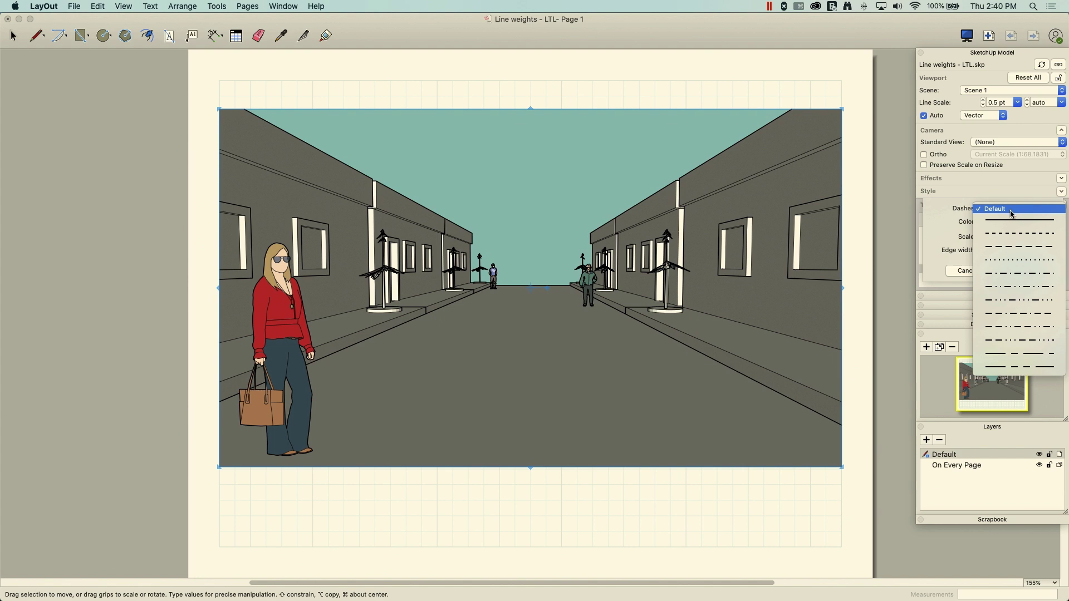
click(1005, 210)
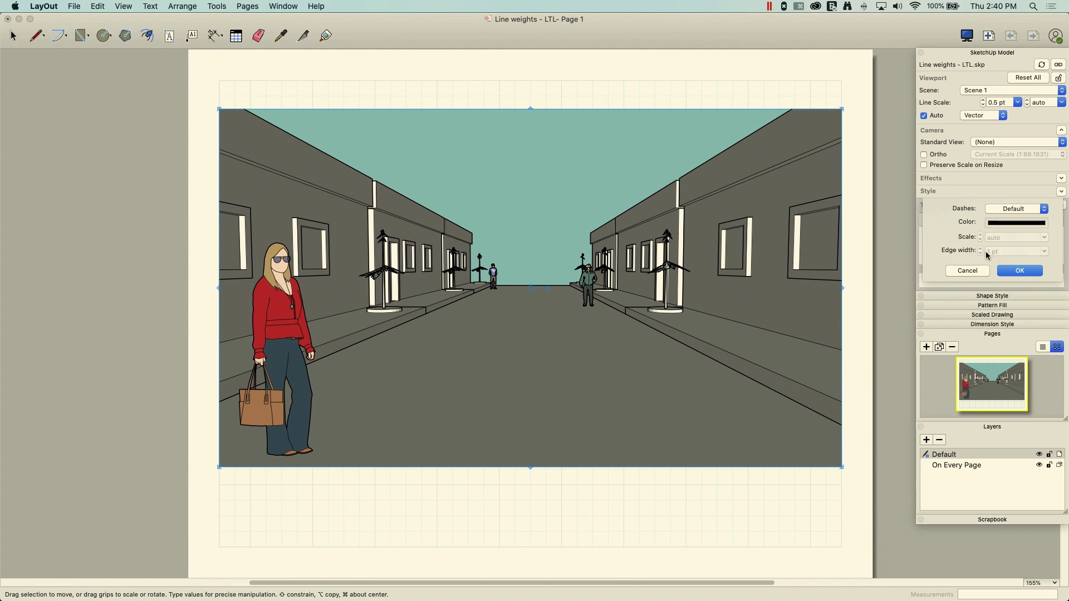
click(1012, 210)
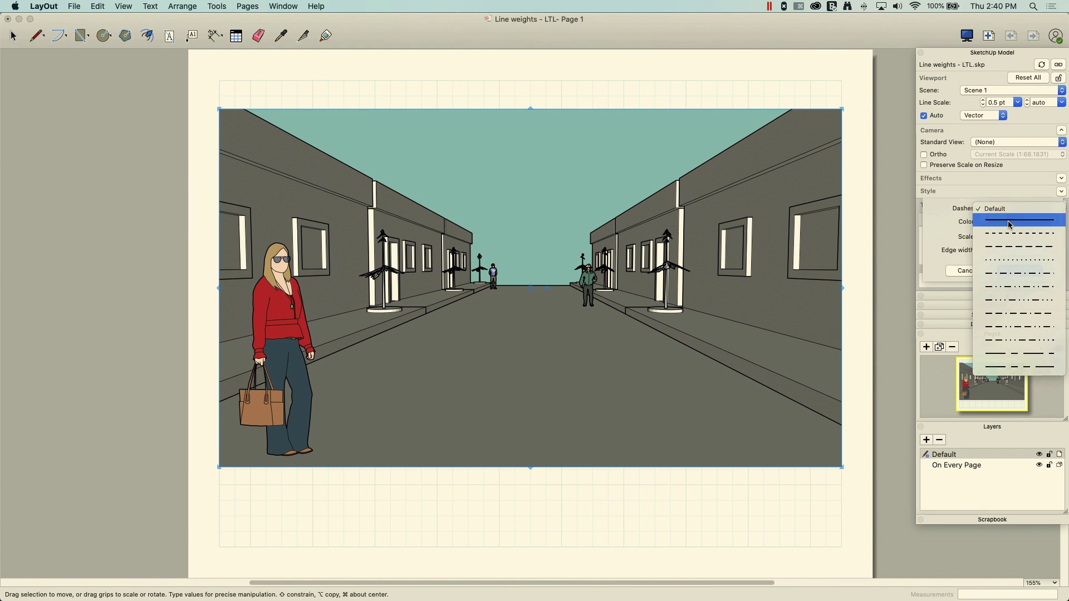
click(1007, 220)
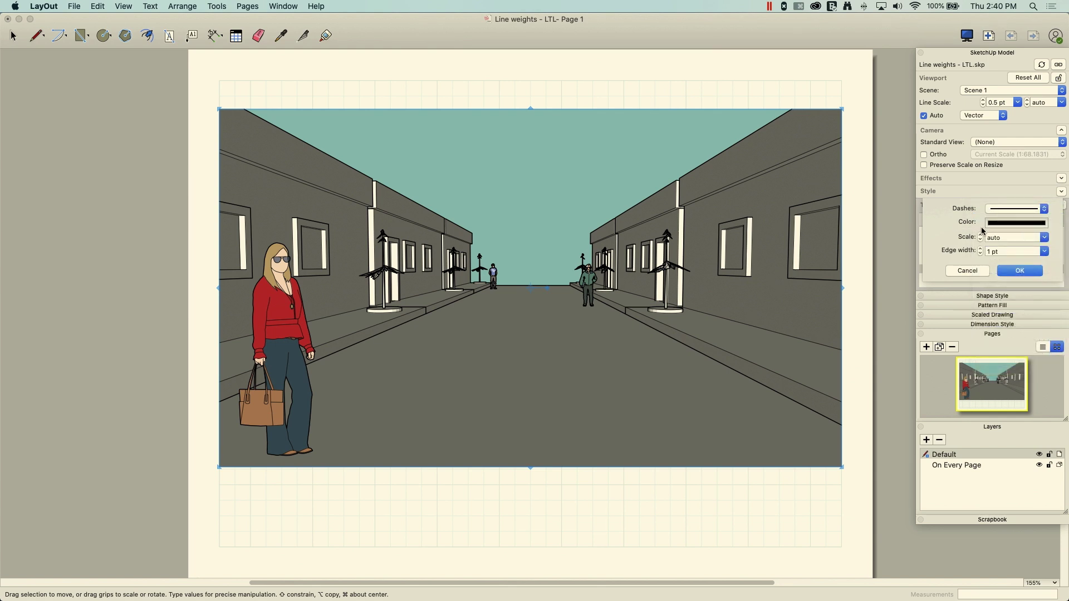
click(1019, 272)
- Give the Ground tag a solid line pattern
click(1008, 244)
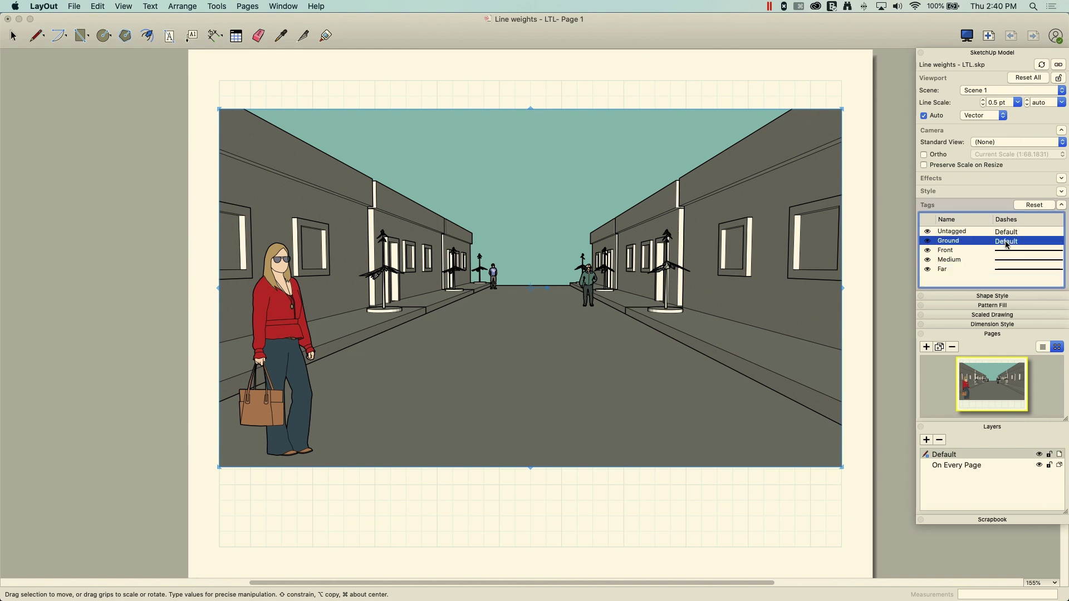
click(1012, 217)
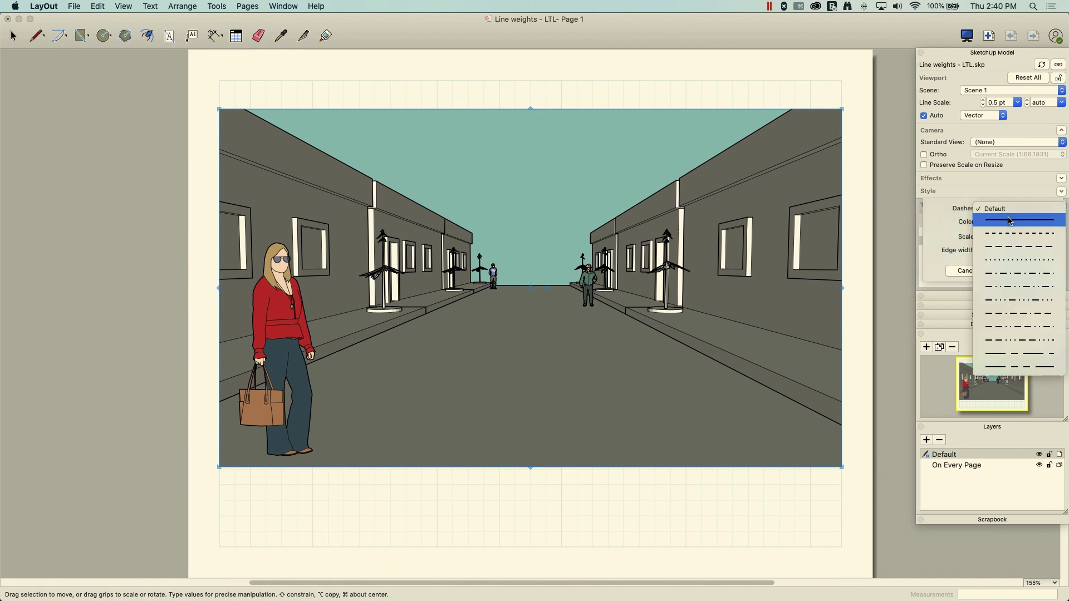
click(1012, 224)
click(1020, 271)
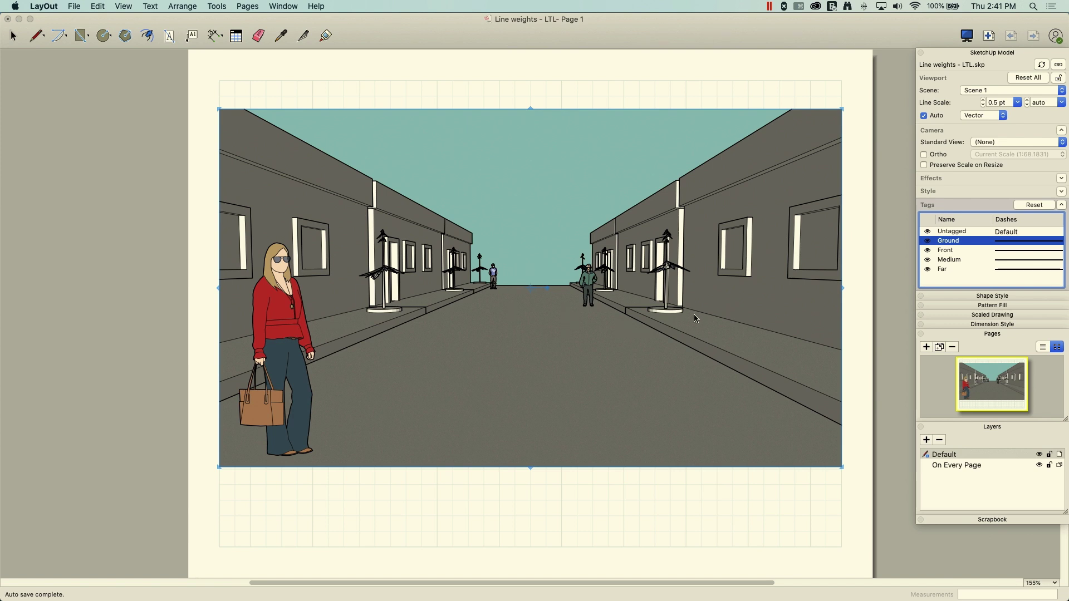
- Check the Far and Front tag style settings, leaving them unchanged
double_click(984, 271)
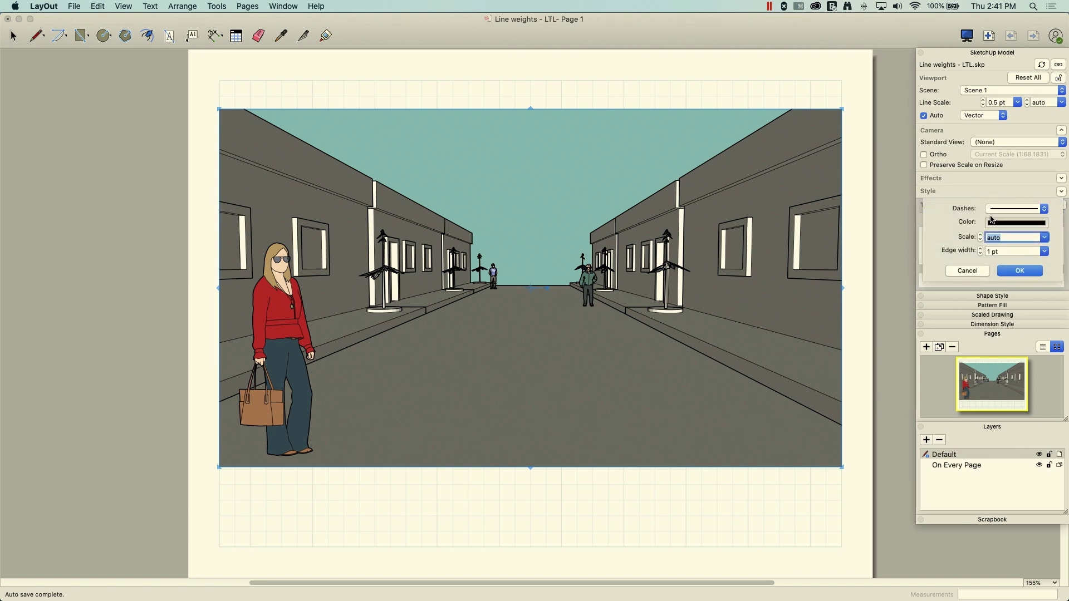
click(1000, 272)
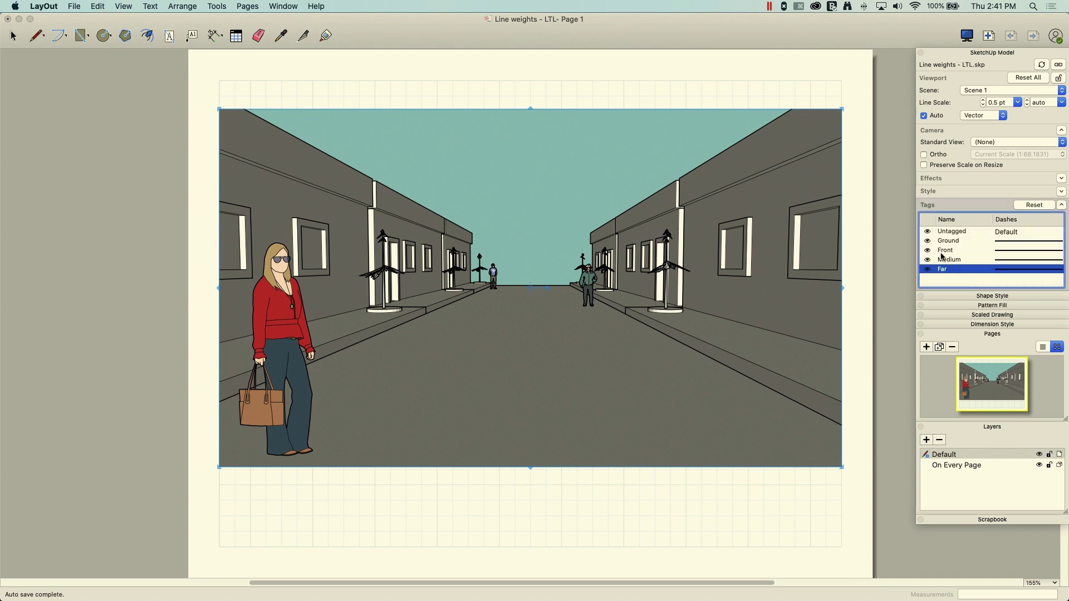
double_click(1002, 251)
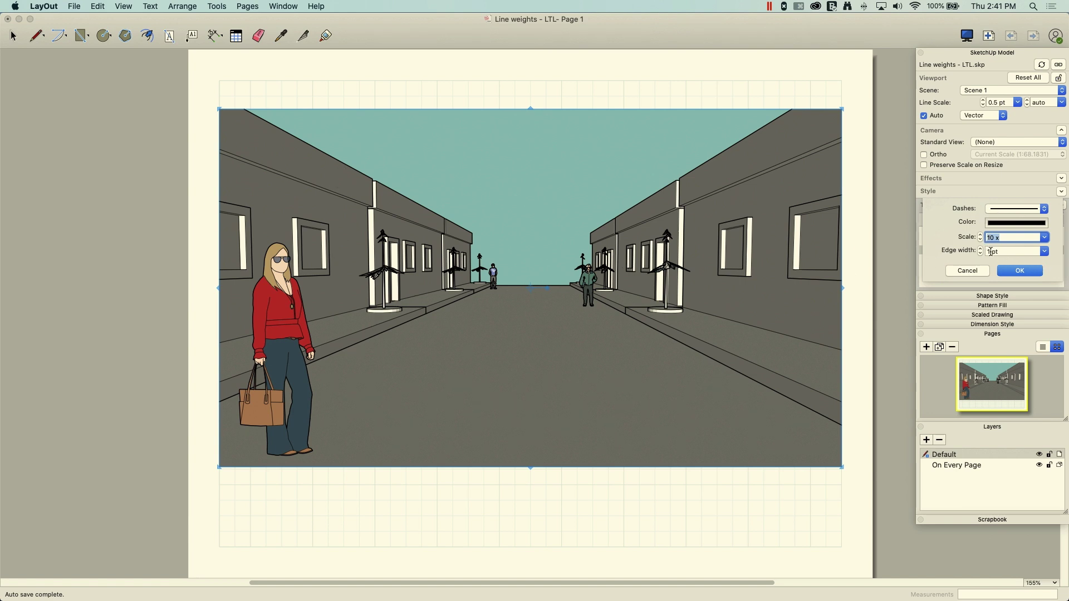
click(1021, 274)
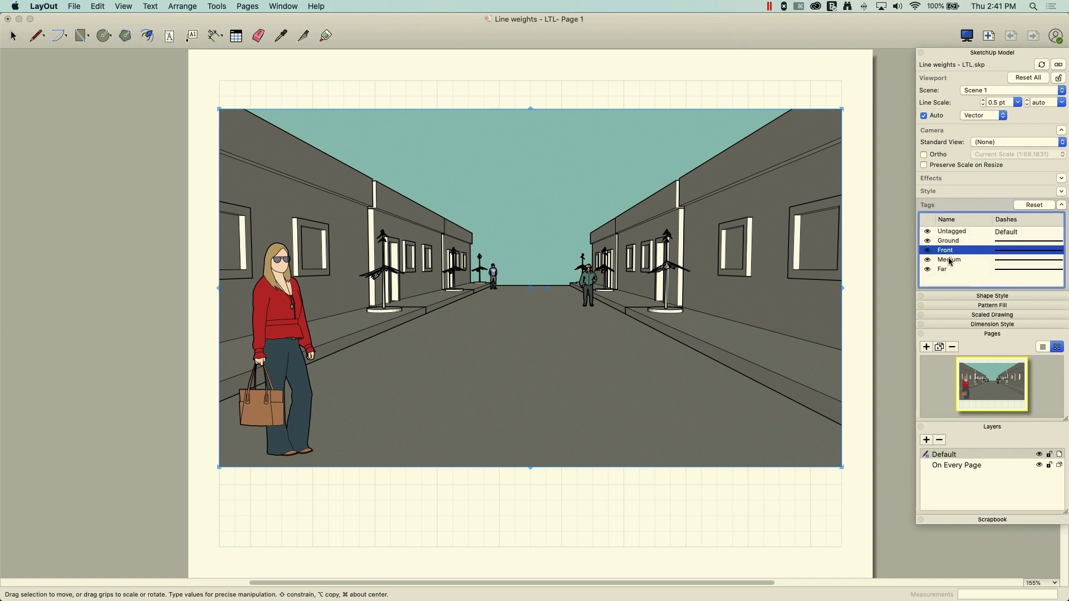
- Set the Medium tag's edge width to 0.6 pt and Far's to 0.4 pt
click(1007, 265)
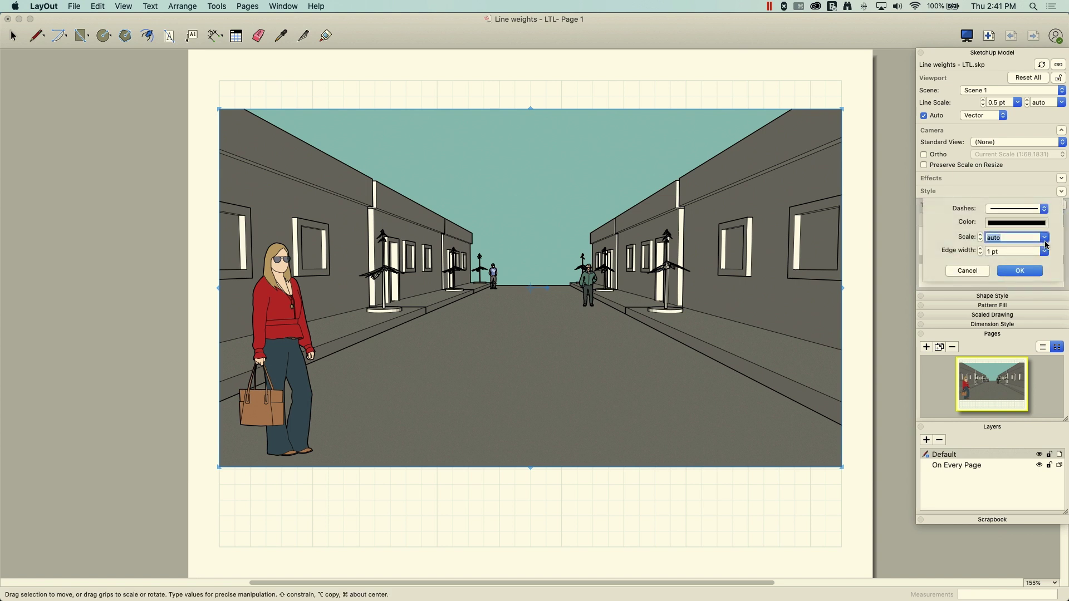
click(1045, 252)
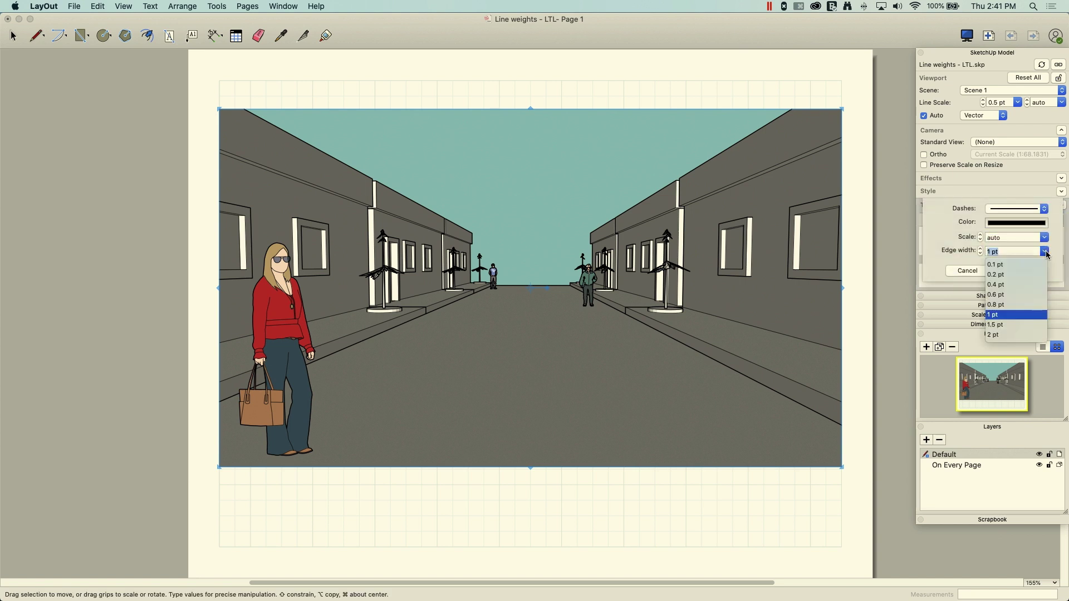
click(1006, 296)
click(1019, 272)
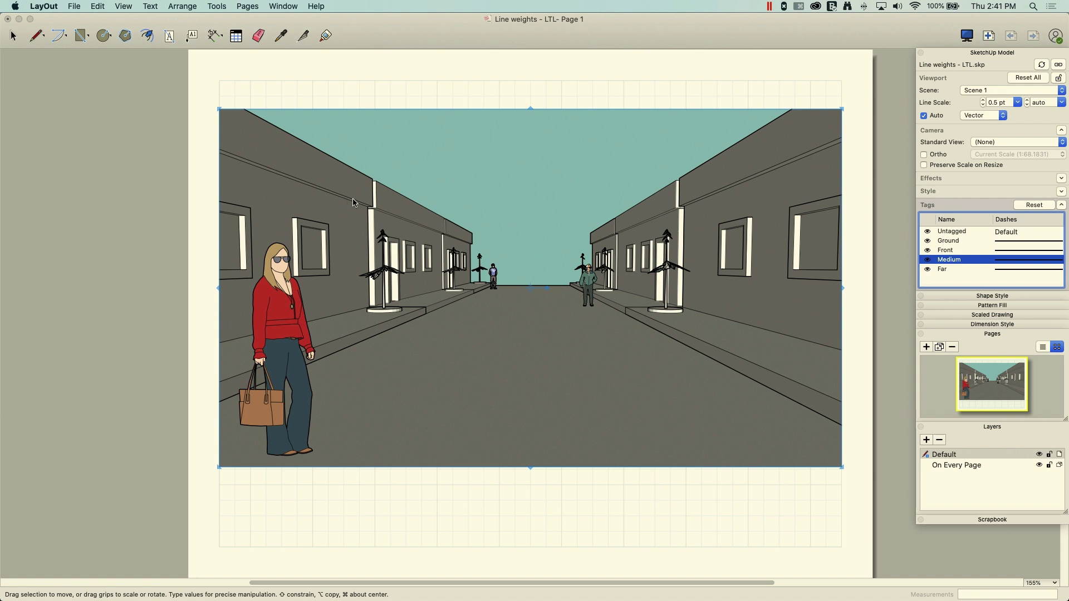
double_click(1020, 270)
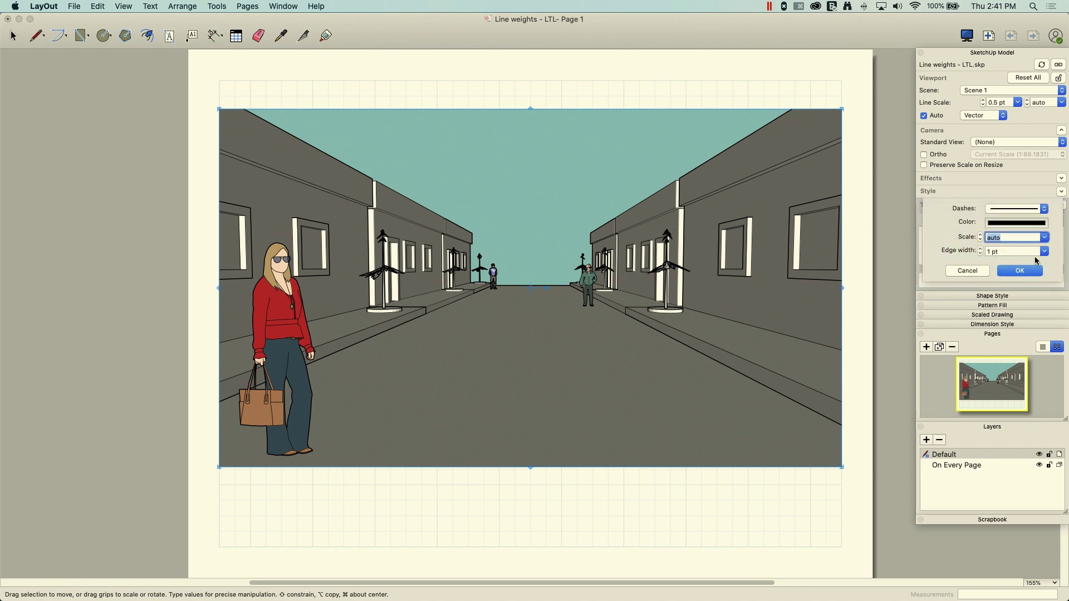
click(1045, 252)
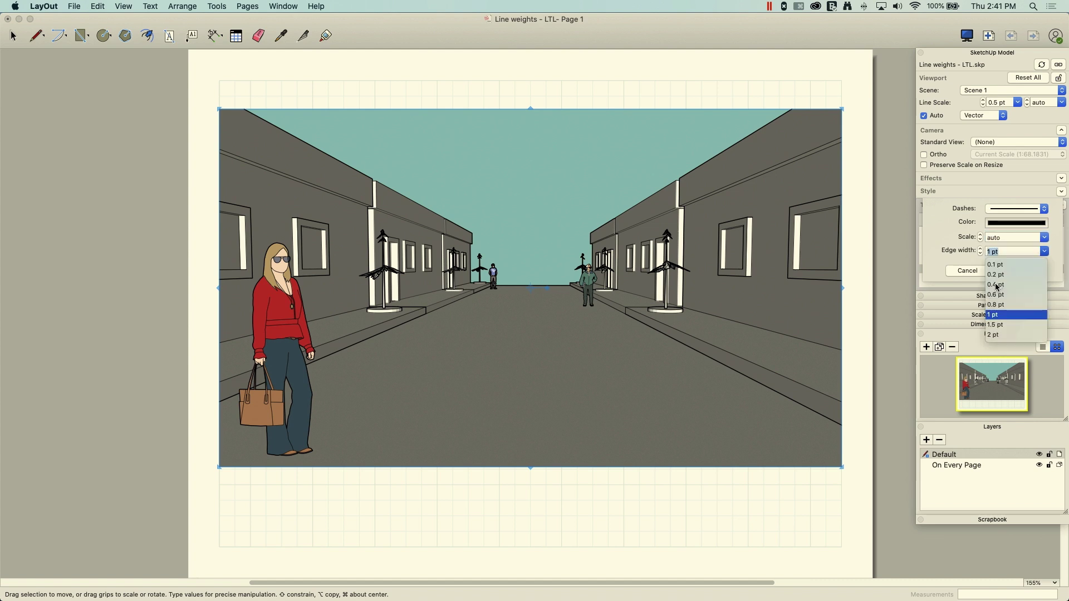
click(996, 285)
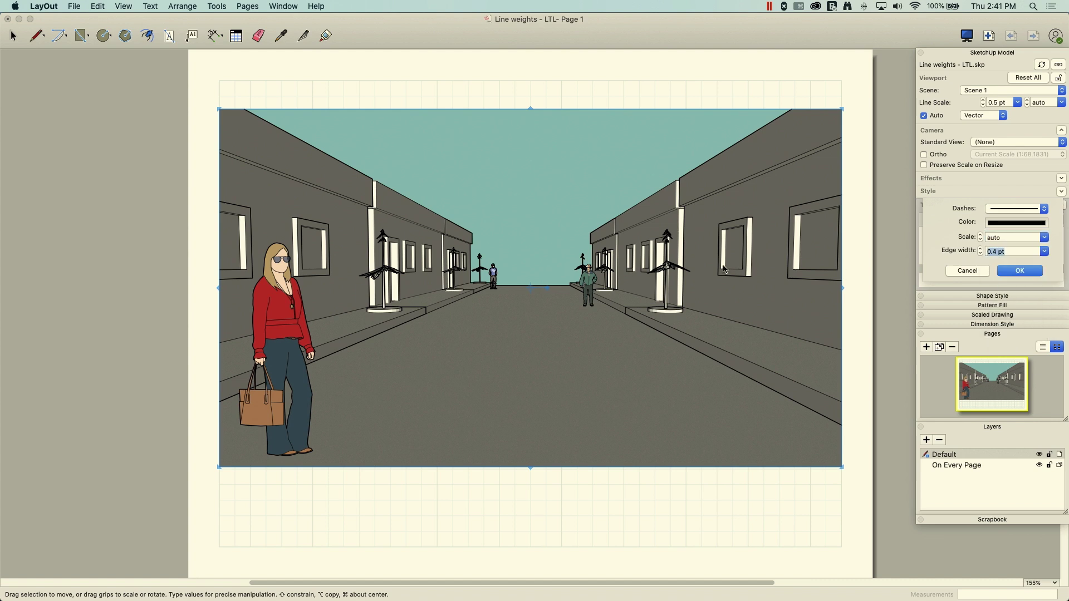
click(1019, 272)
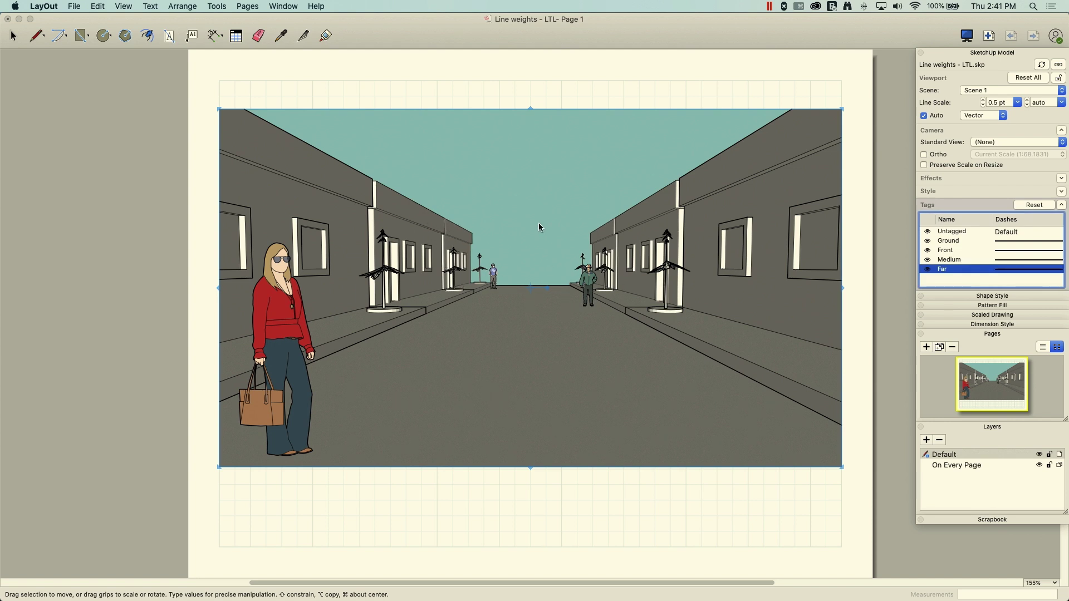
- Set the Ground tag's edge width to 0.1 pt
click(489, 83)
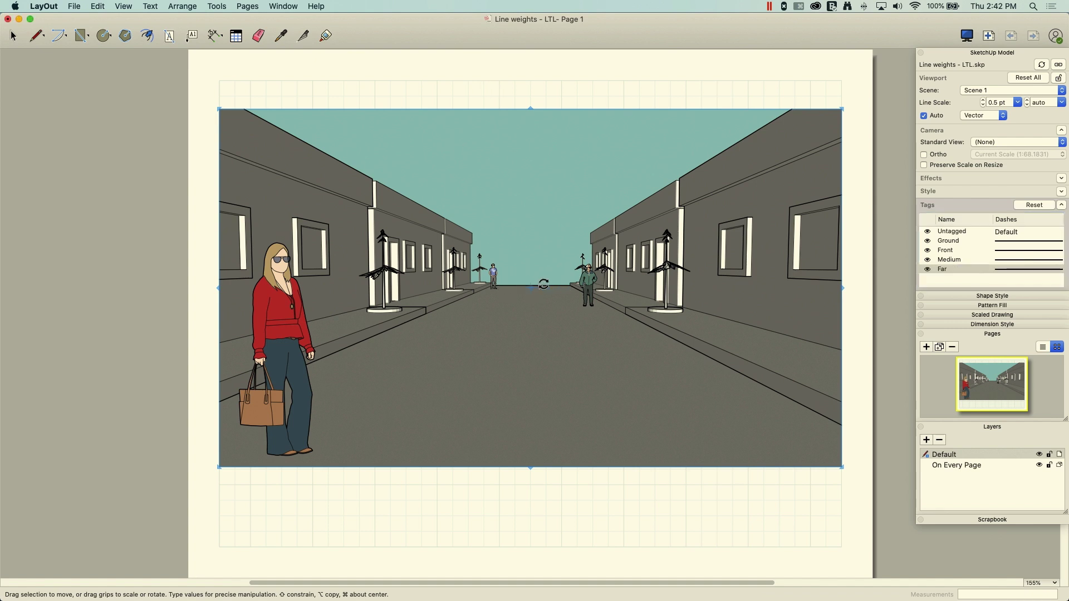
click(990, 245)
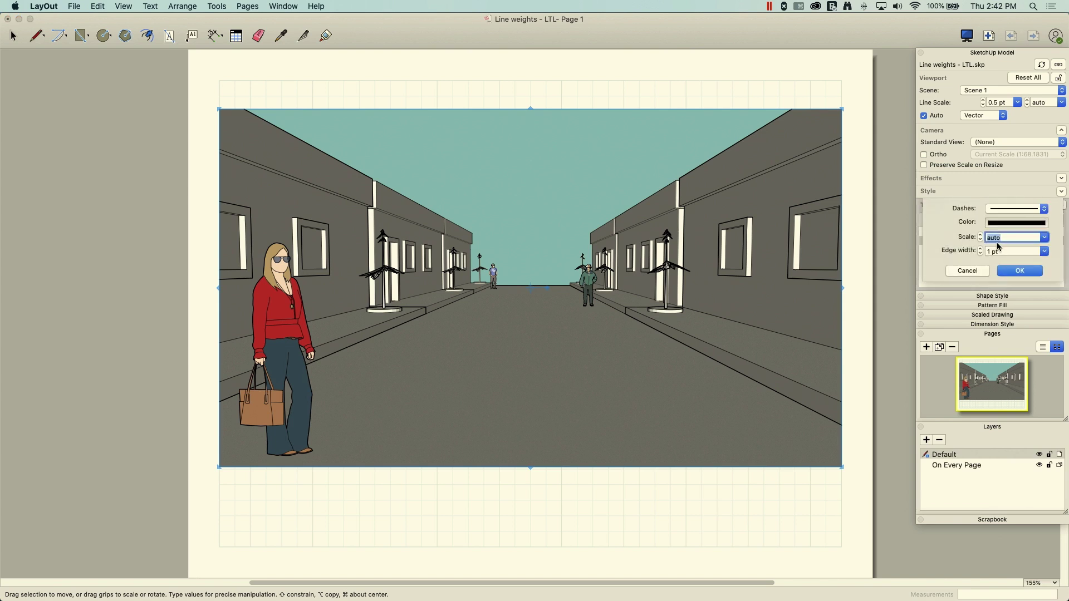
click(1044, 251)
click(997, 266)
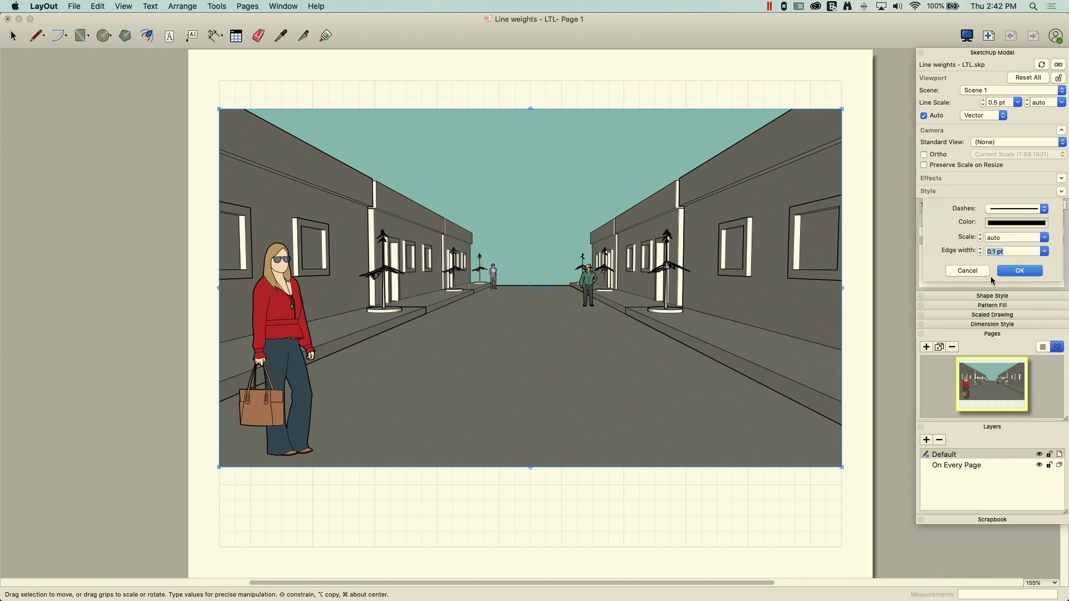
click(1024, 271)
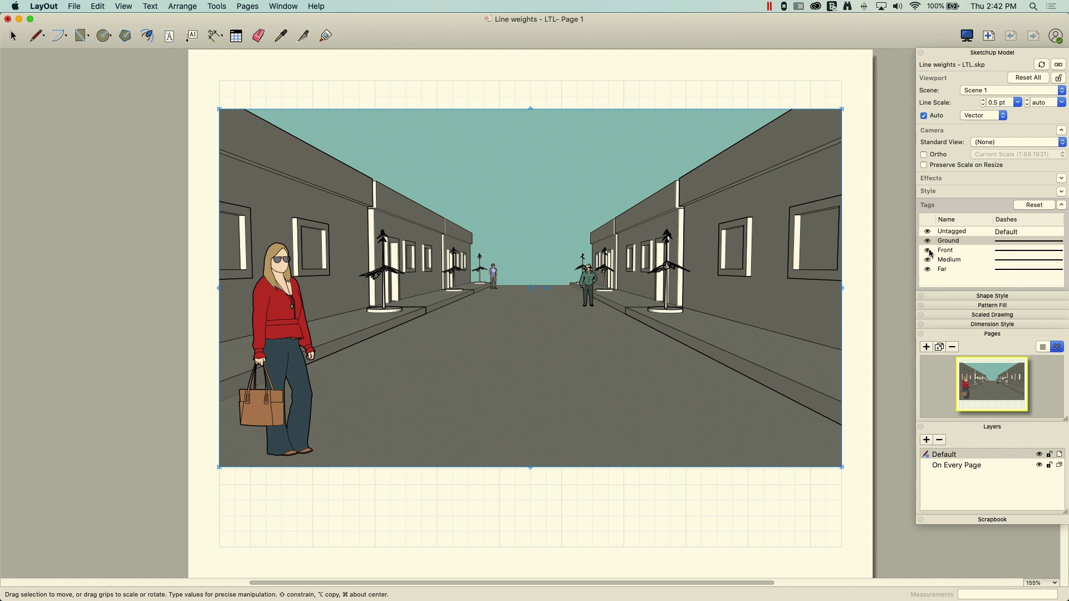
- Set the Front tag's edge width to 1.5 pt and Medium's to 0.8 pt
click(1000, 255)
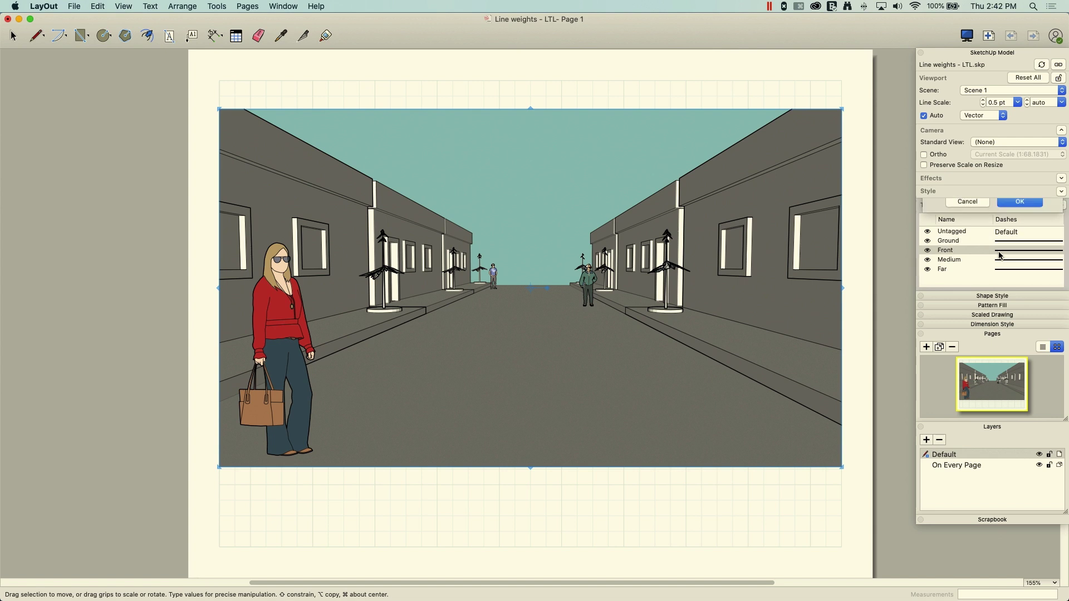
click(1044, 251)
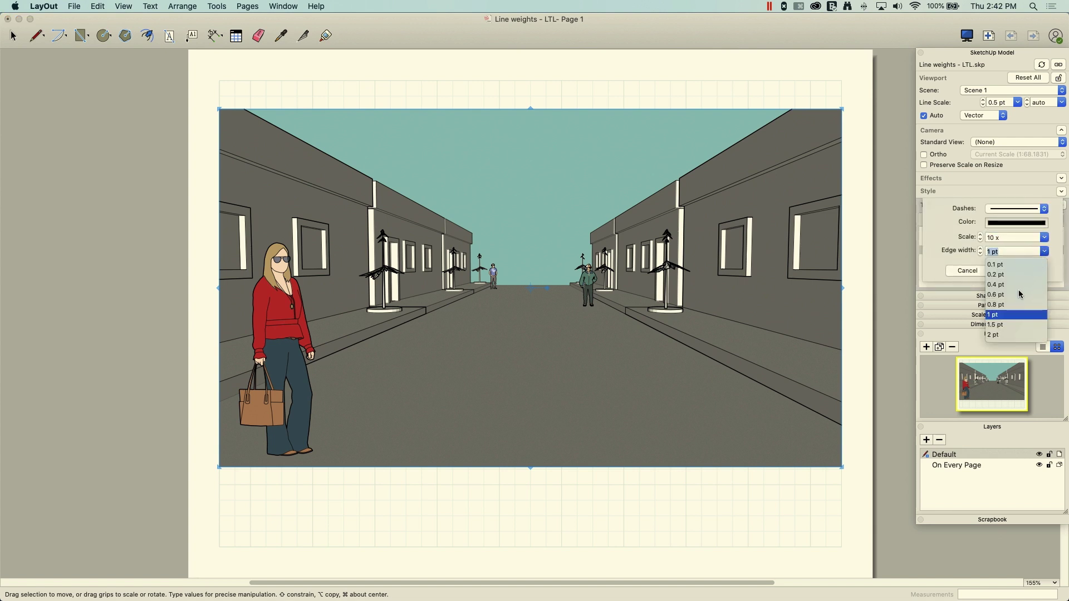
click(1003, 325)
click(1026, 271)
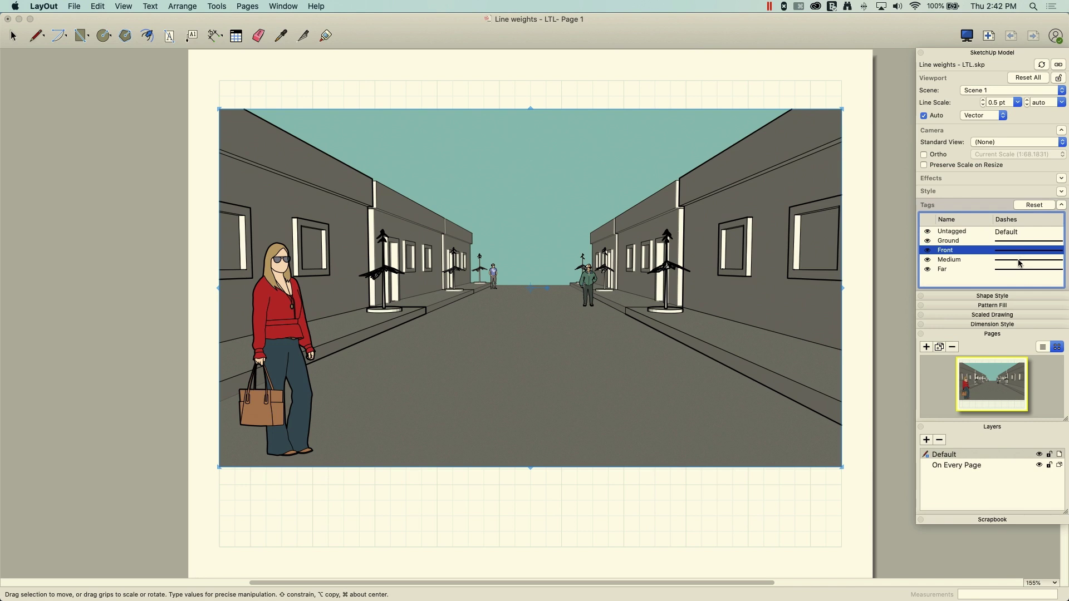
click(1020, 263)
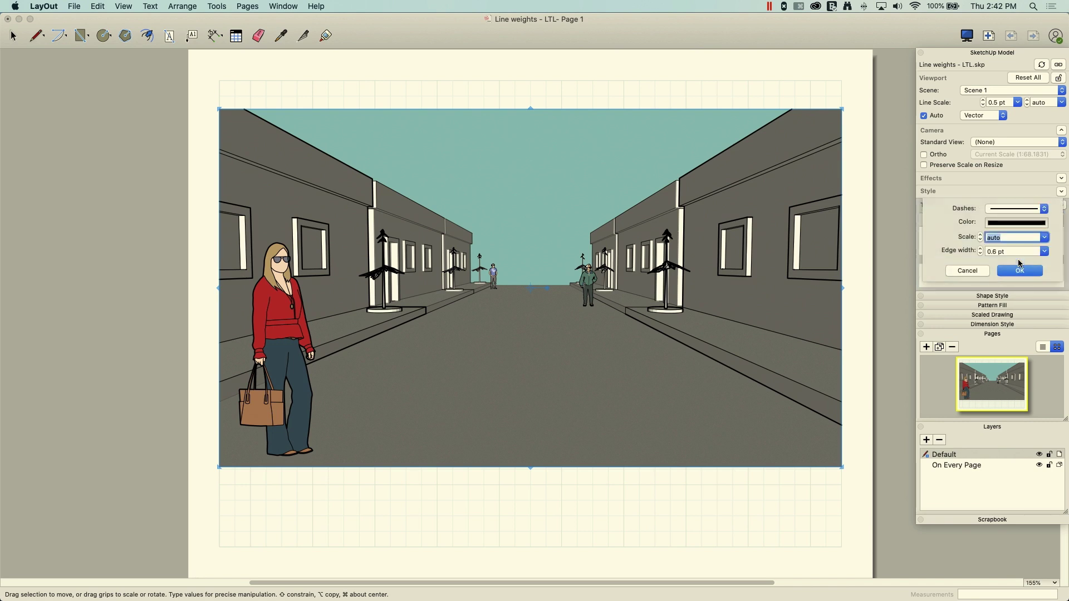
click(1045, 251)
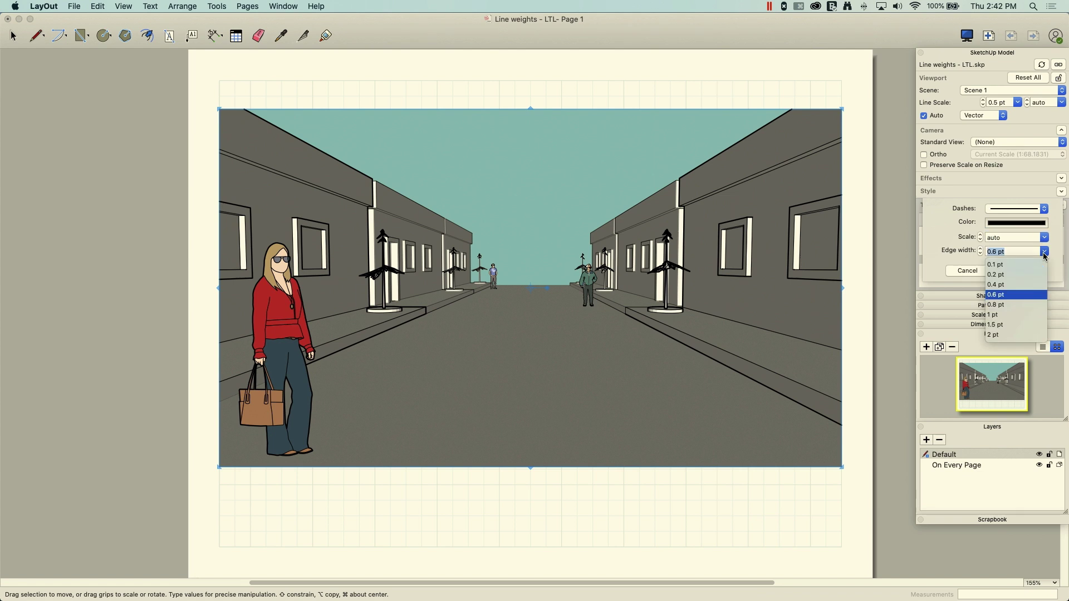
click(998, 305)
click(1011, 273)
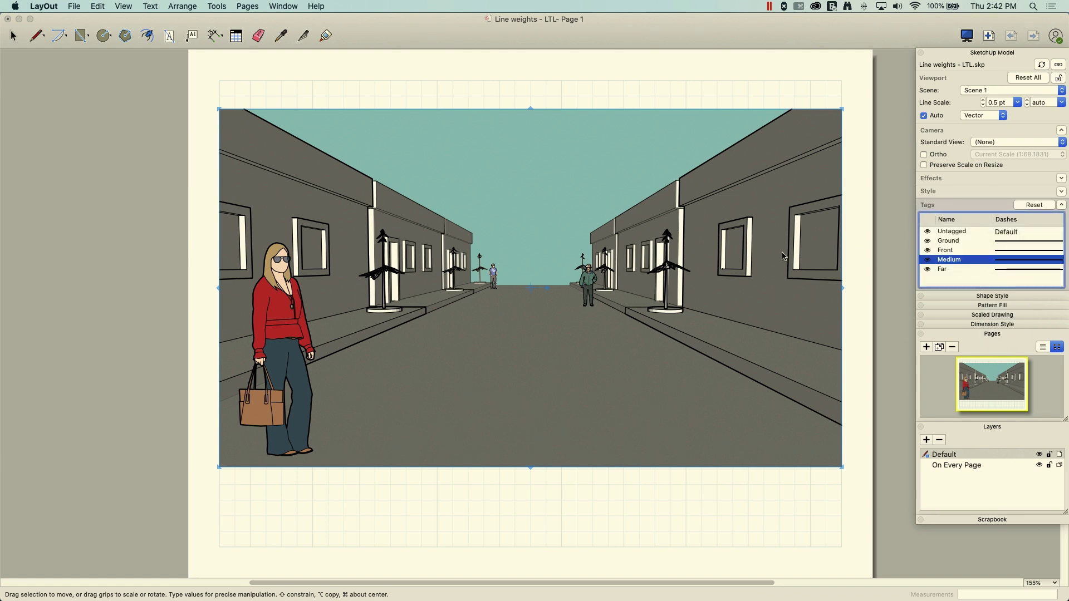
- Set the Far tag's edge width to 0.6 pt
click(998, 259)
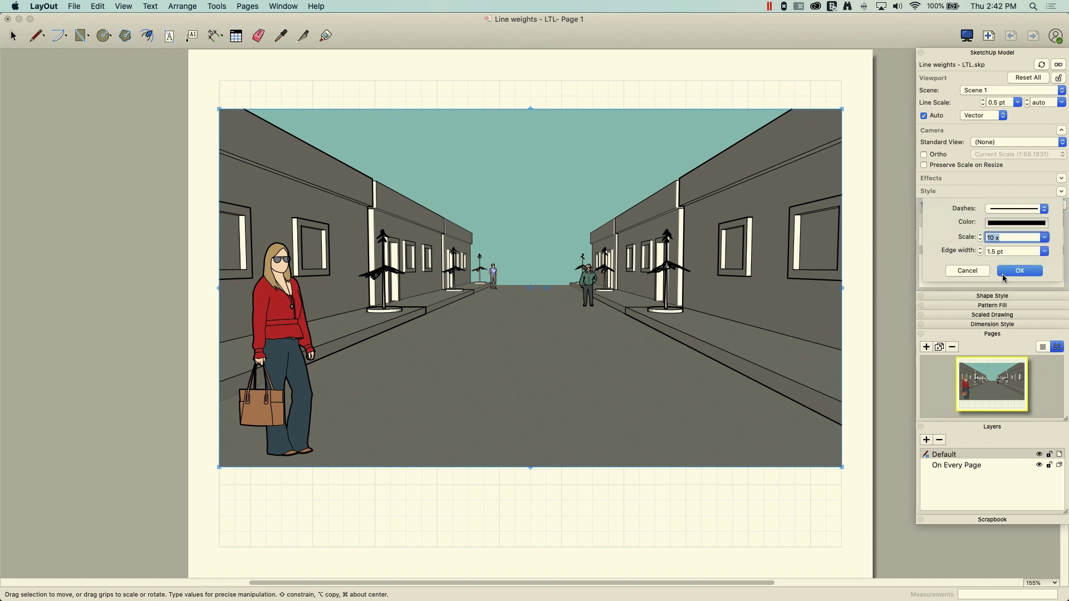
click(1004, 277)
click(1001, 271)
click(1013, 252)
click(1046, 253)
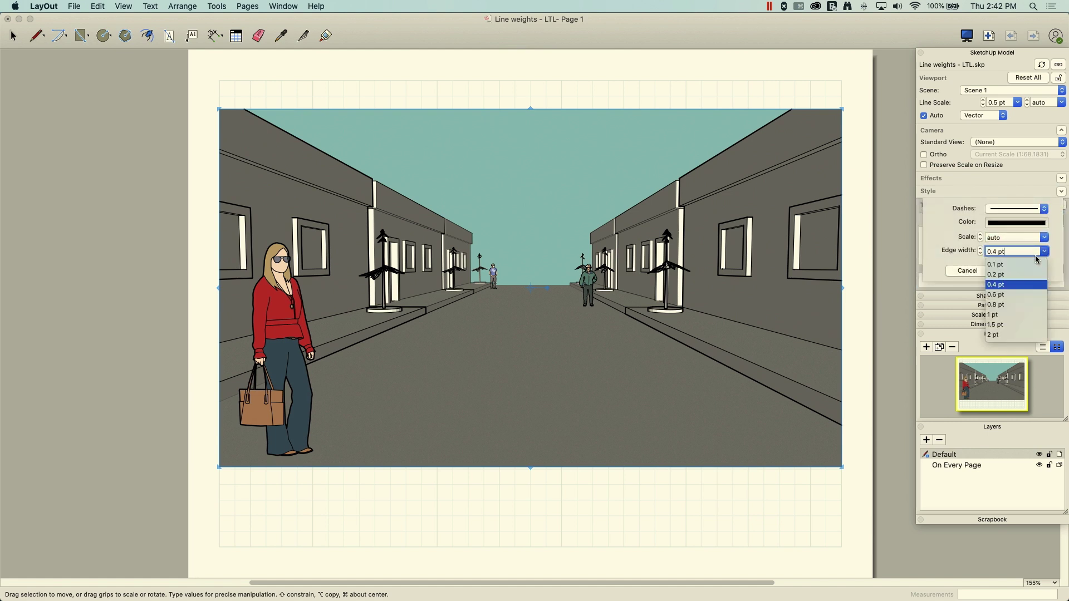
click(1008, 299)
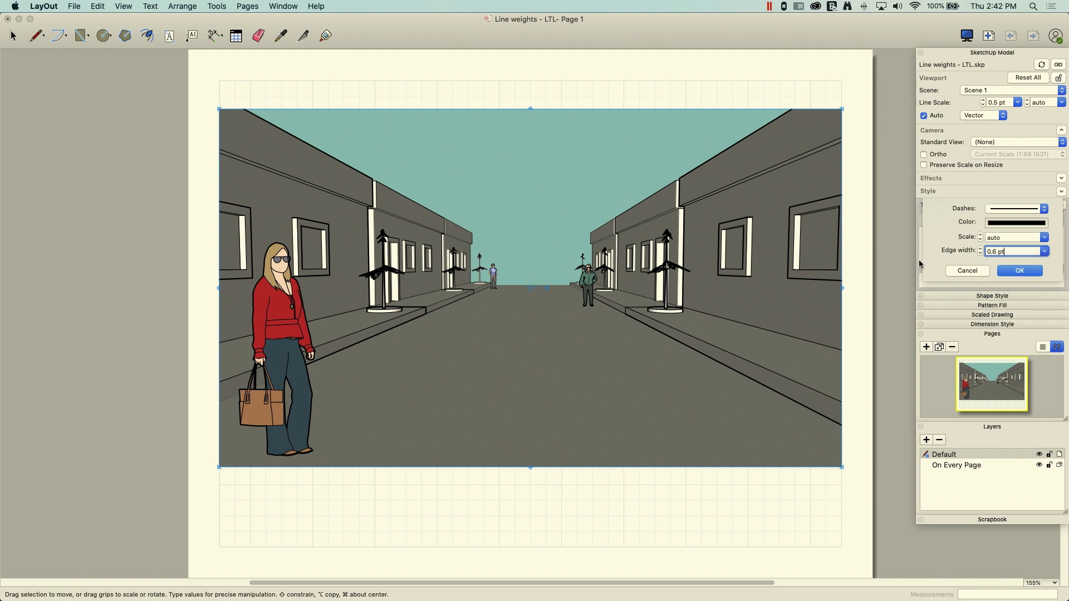
click(1028, 271)
click(995, 271)
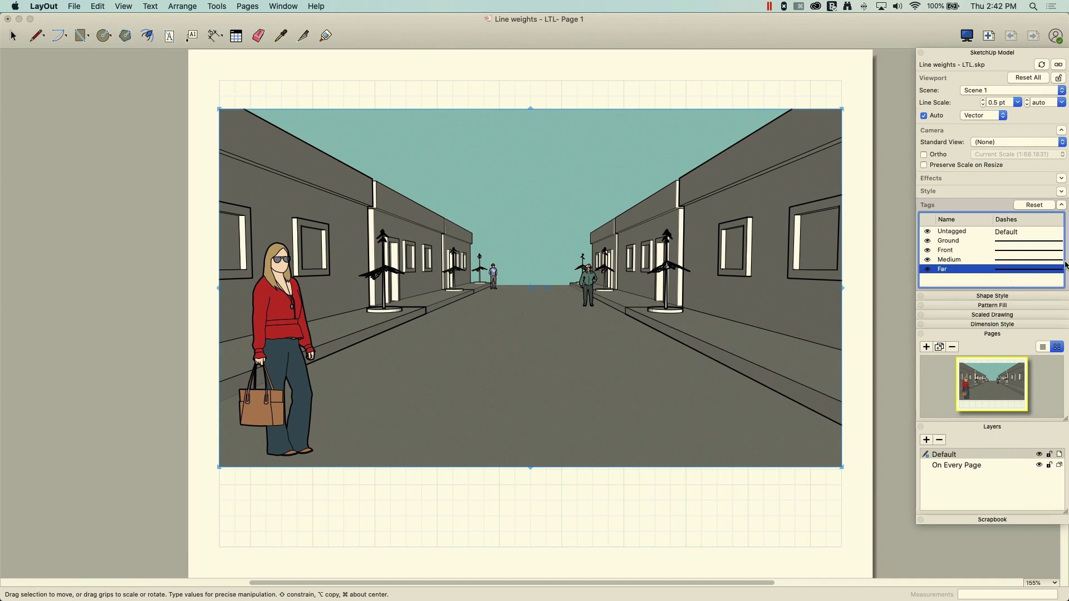
- Reduce the Front tag's edge width from 1.5 pt to 1 pt
click(1039, 258)
click(1045, 253)
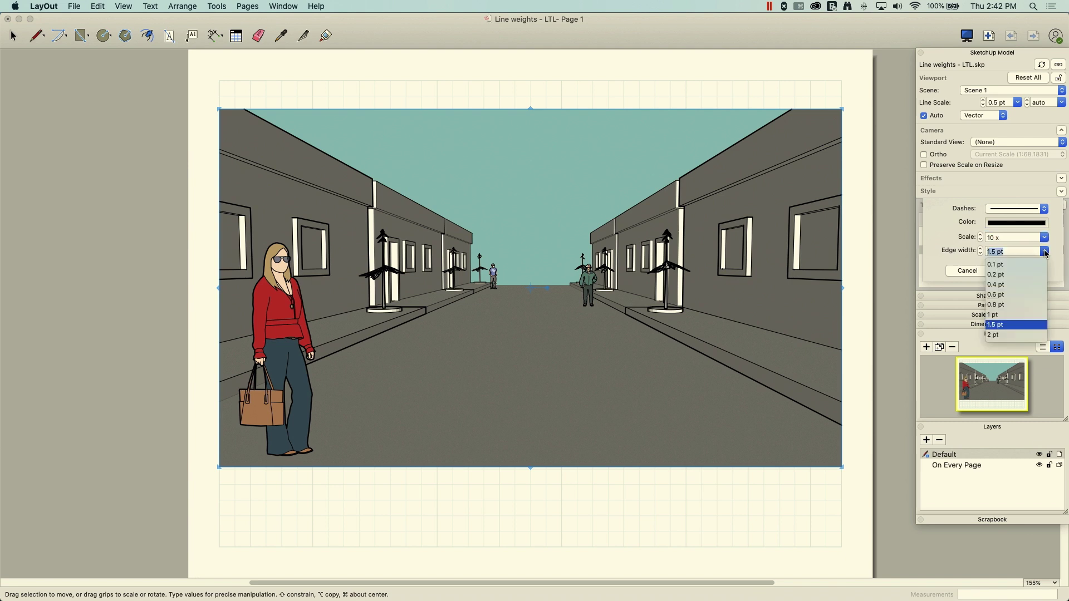
click(1004, 315)
click(1023, 271)
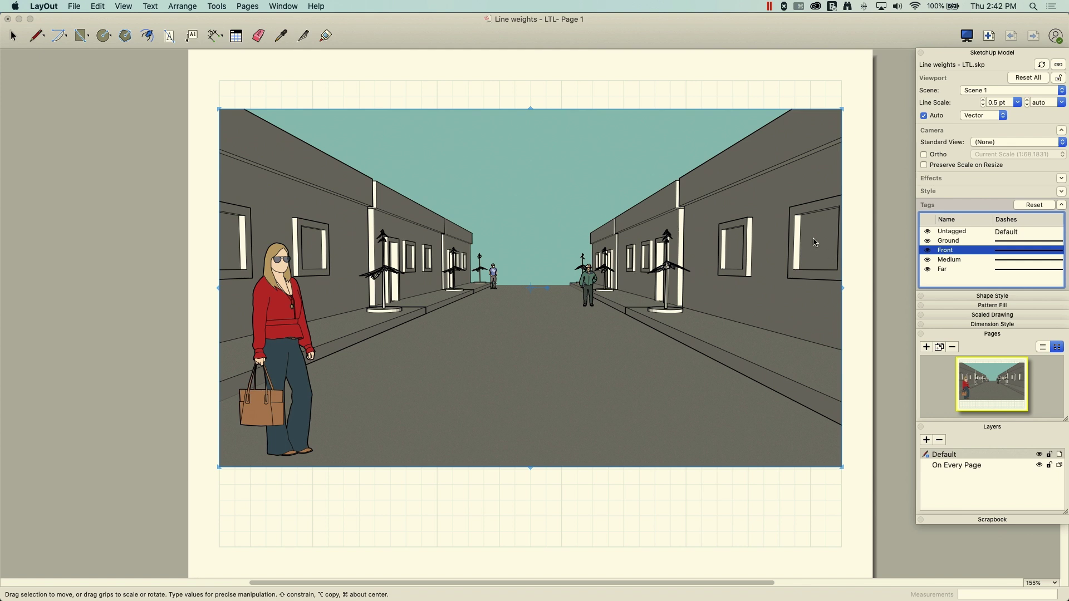
- Give the Medium tag's edges a gray colour, then fine-tune its brightness
click(1014, 261)
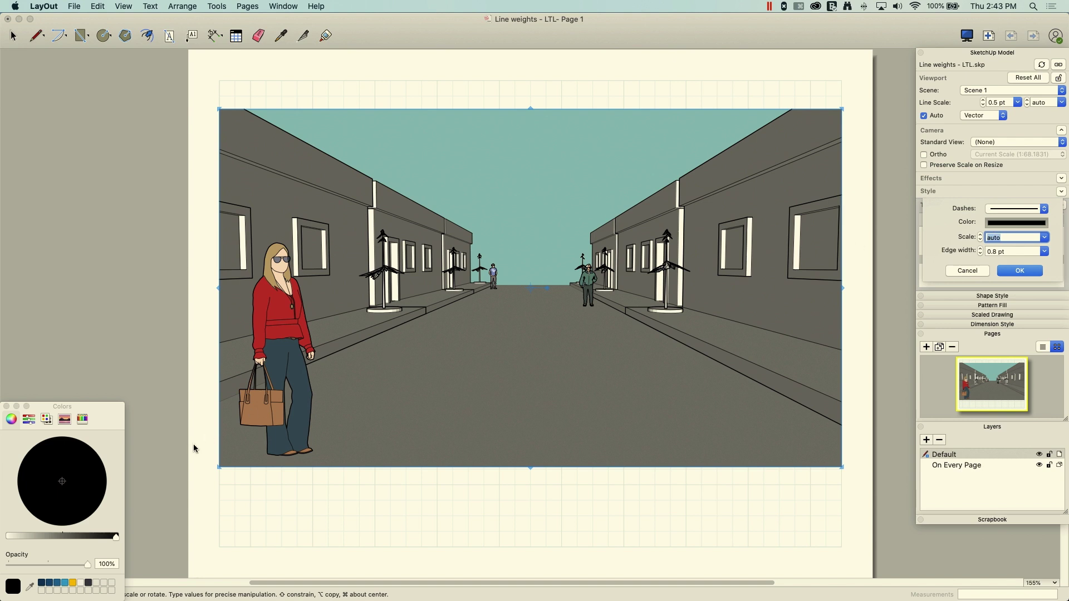
drag(116, 536, 76, 537)
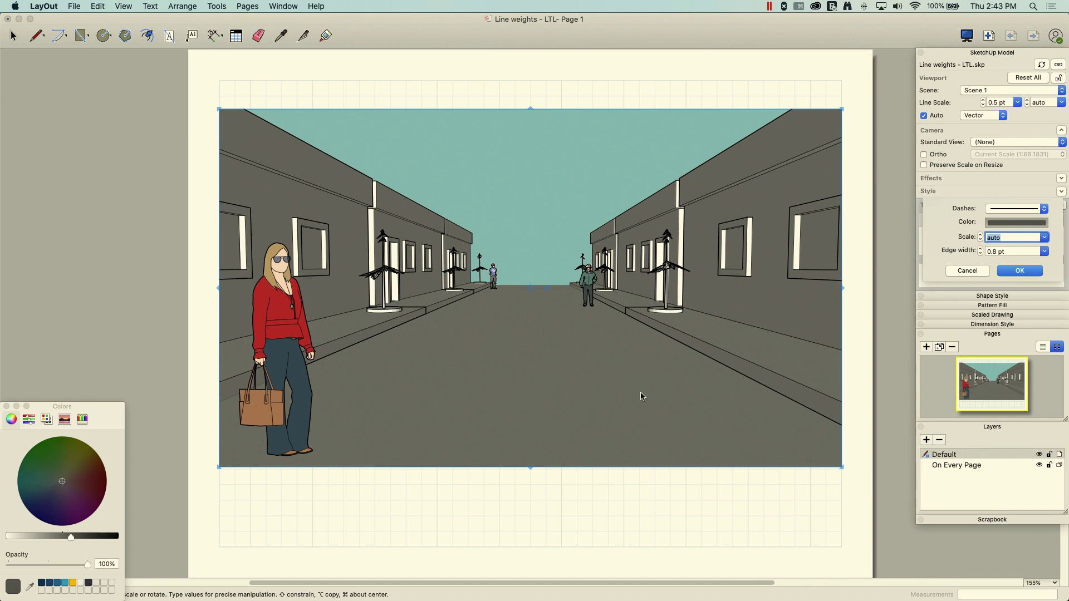
click(1015, 271)
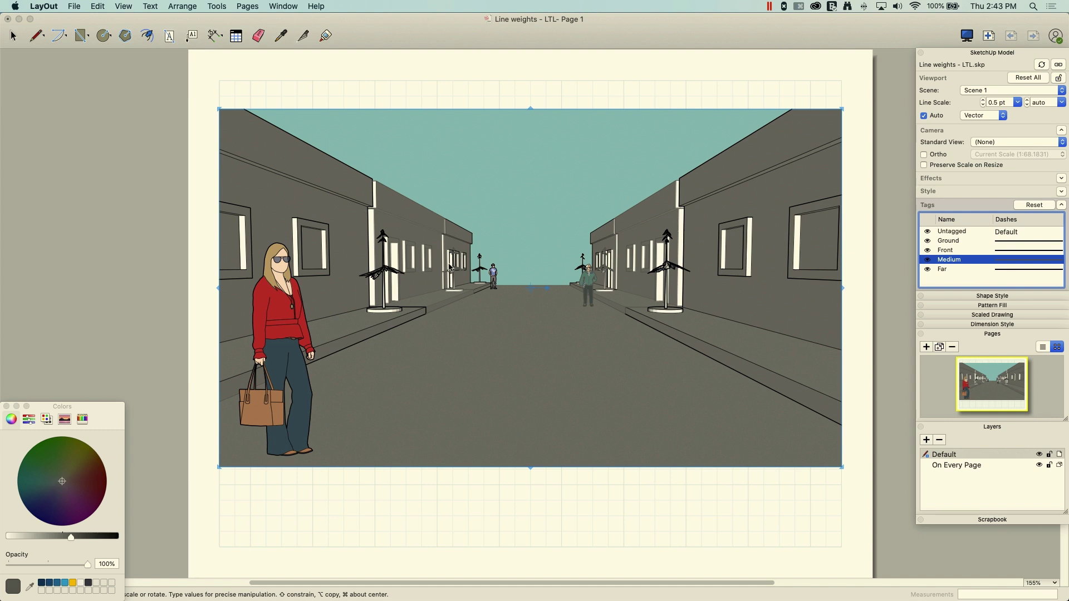
click(1020, 264)
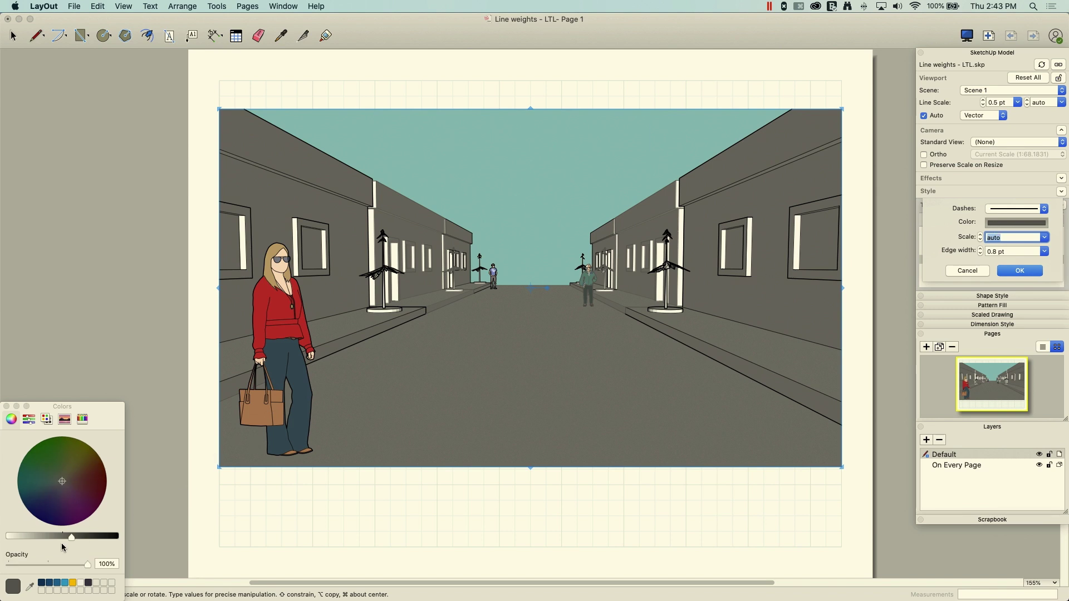
drag(72, 538, 93, 540)
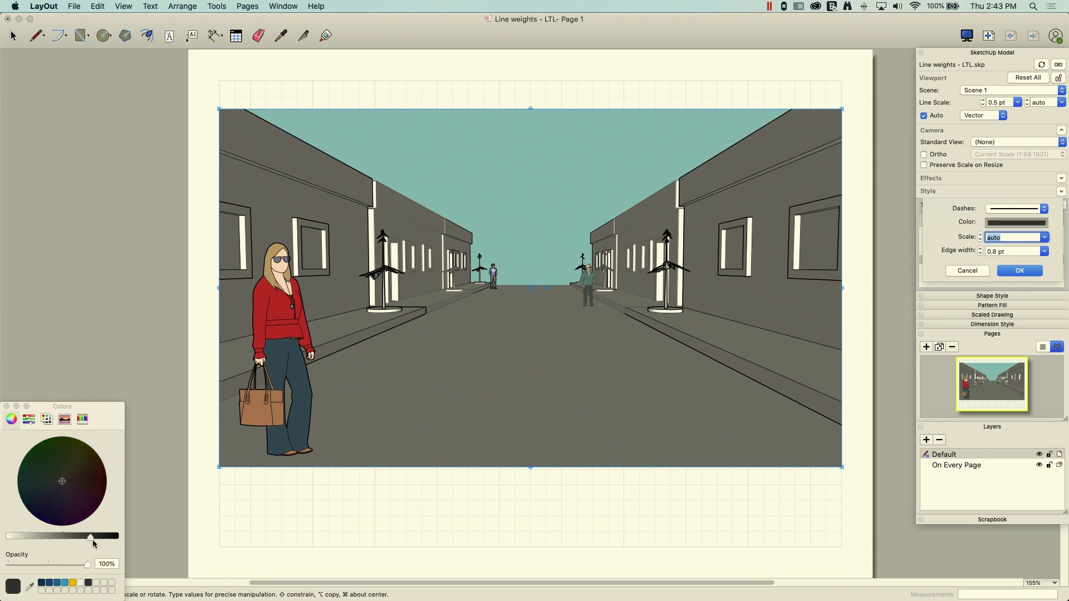
click(1022, 271)
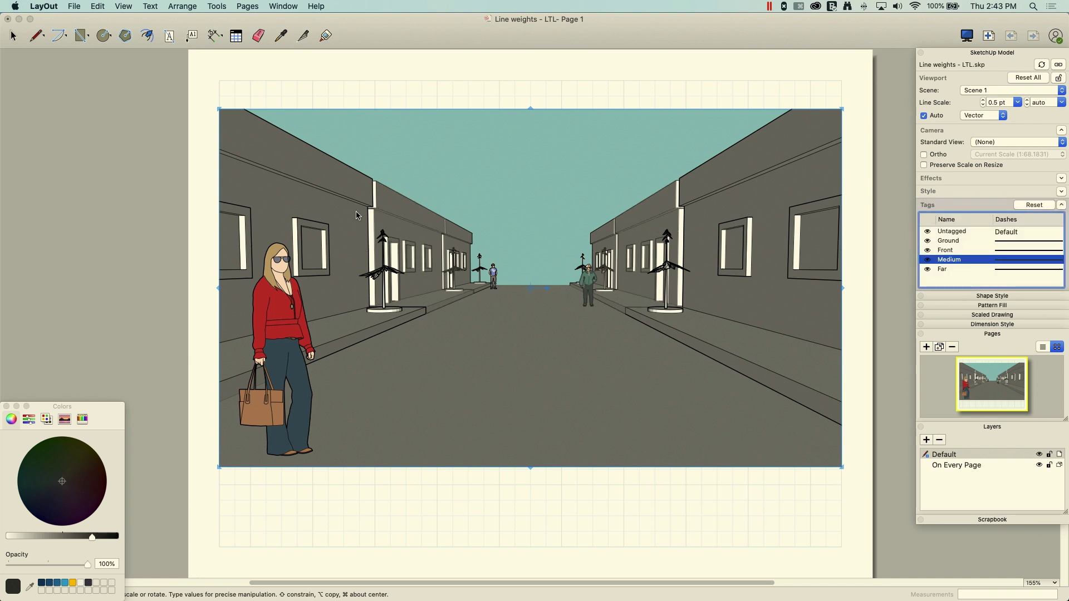
- Give the Far tag's edges a lighter gray colour
double_click(1018, 271)
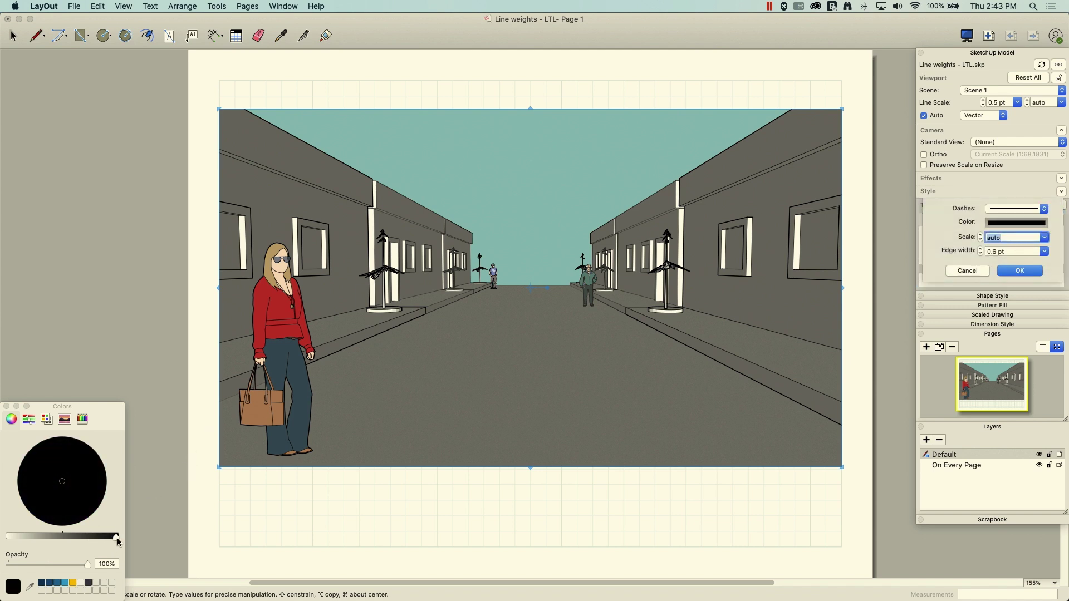
drag(117, 537, 92, 540)
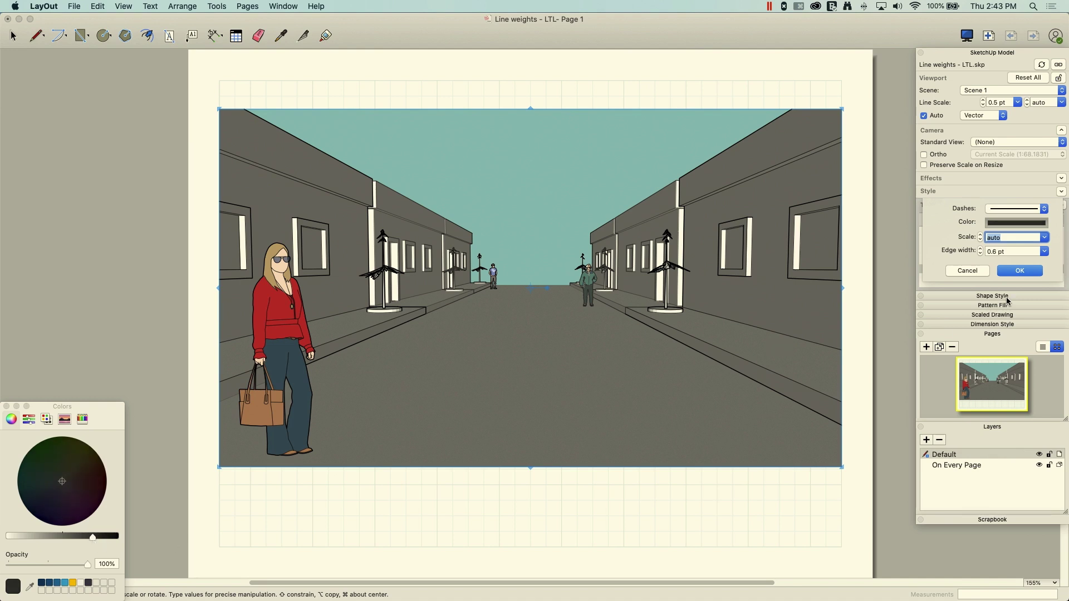
click(1020, 271)
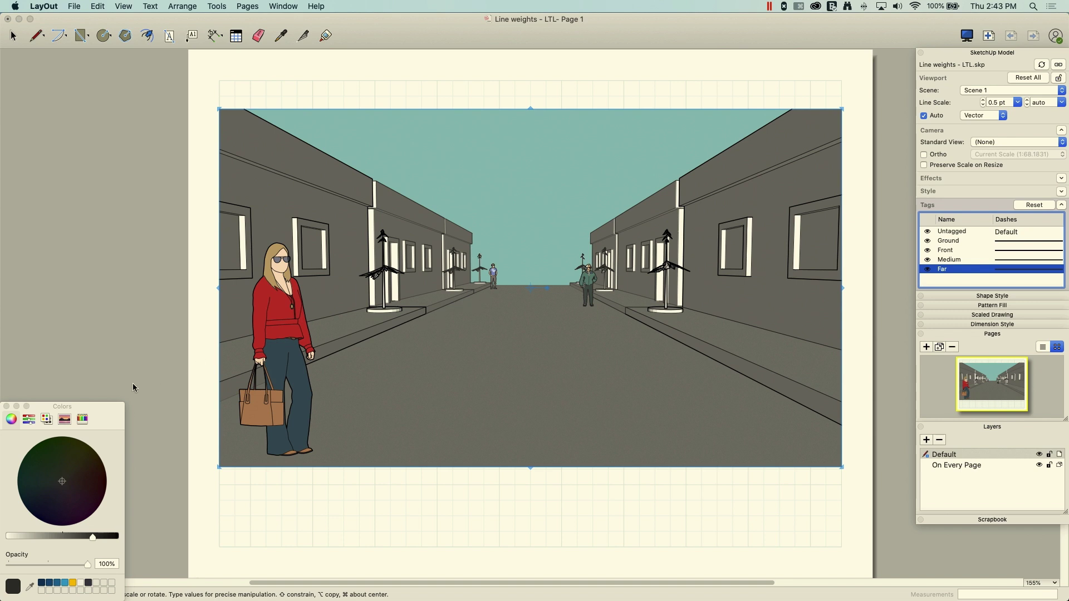
- Close the Colors window and leave the Untagged tag's dashes at Default
click(7, 407)
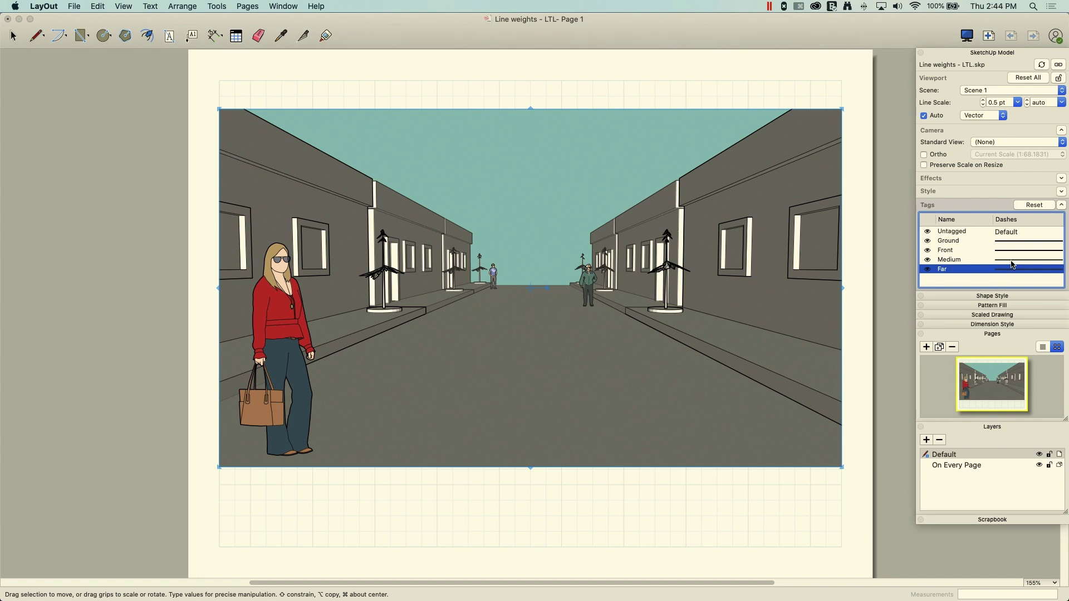
double_click(995, 239)
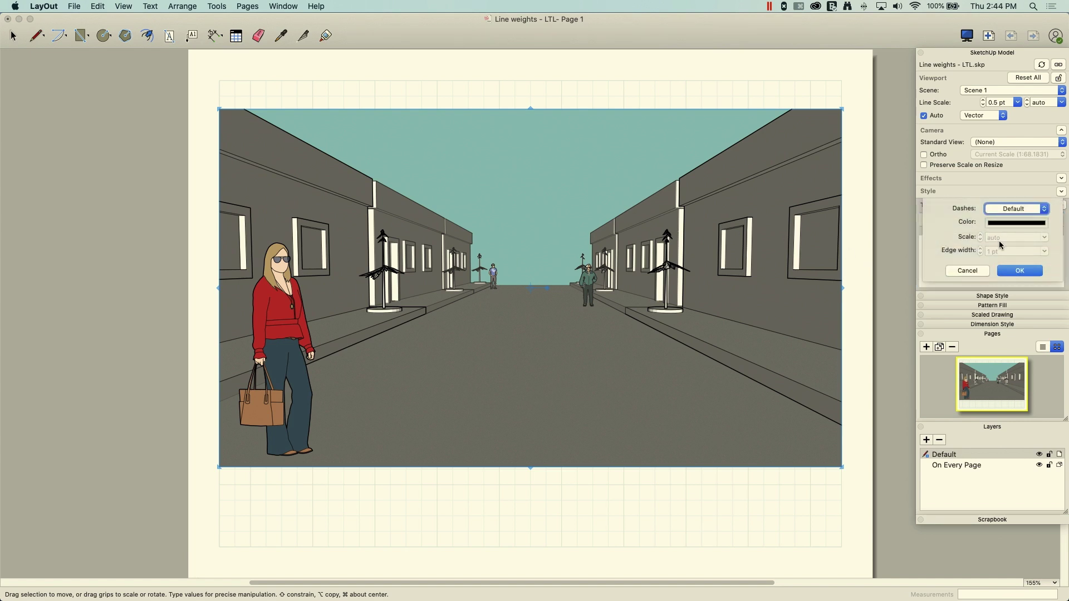
click(974, 269)
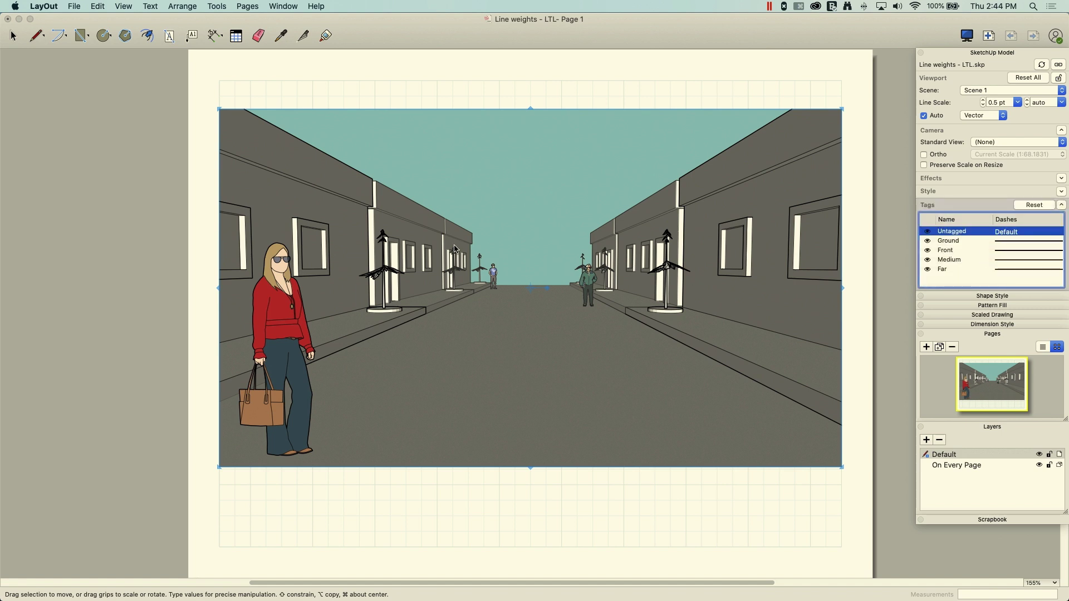